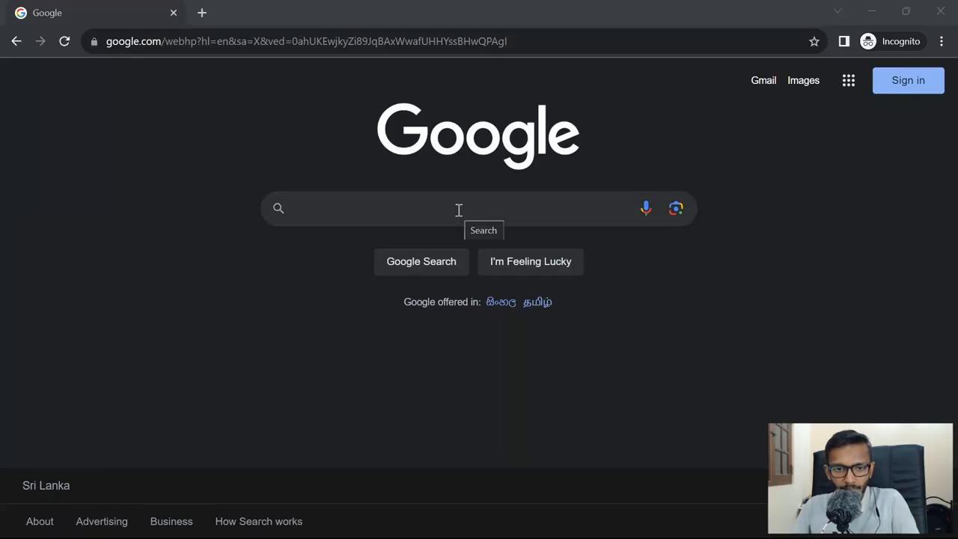
- Search Google for 'download sumo' and save sumo-win64-1.18.0.msi from the sumo.dlr.de Downloads page
left_click(333, 208)
type("dow")
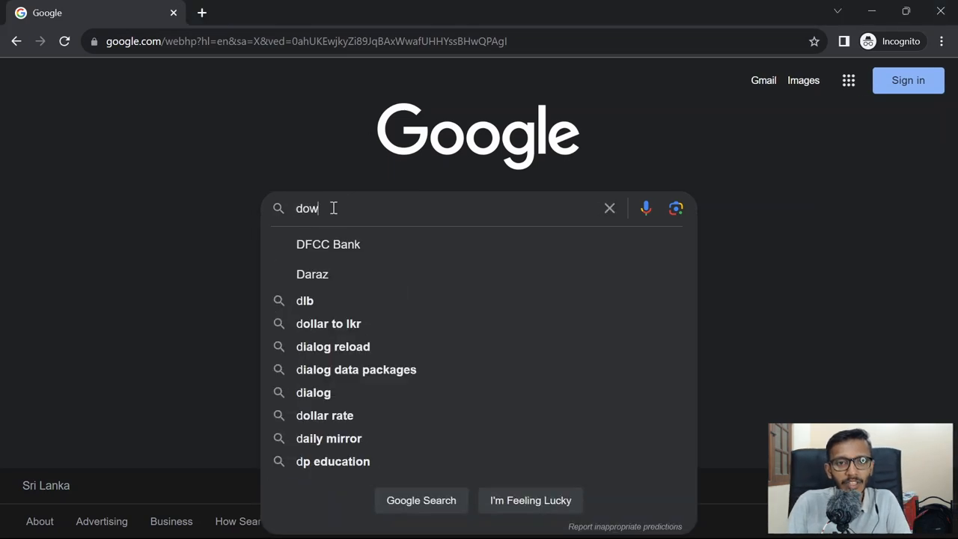
type("nload sumo")
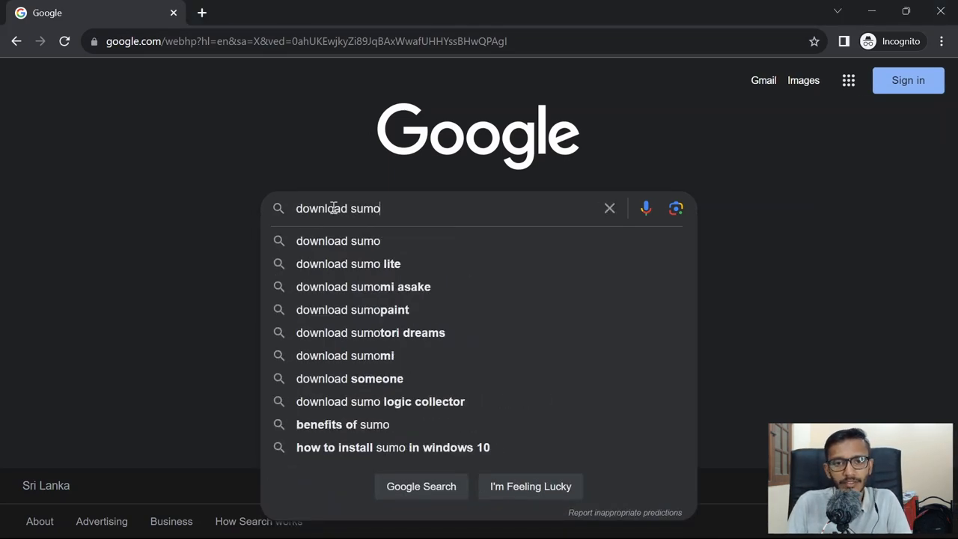
key("Return")
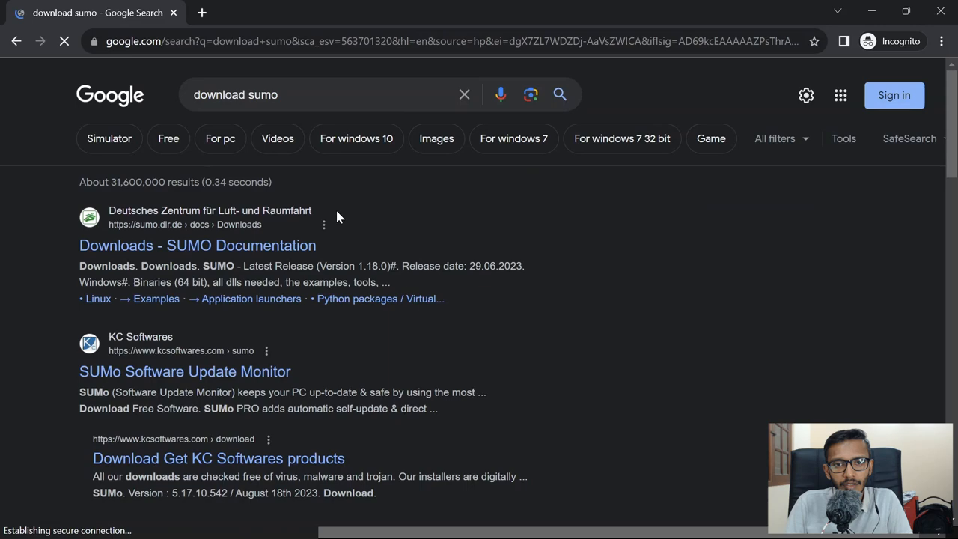
left_click(208, 248)
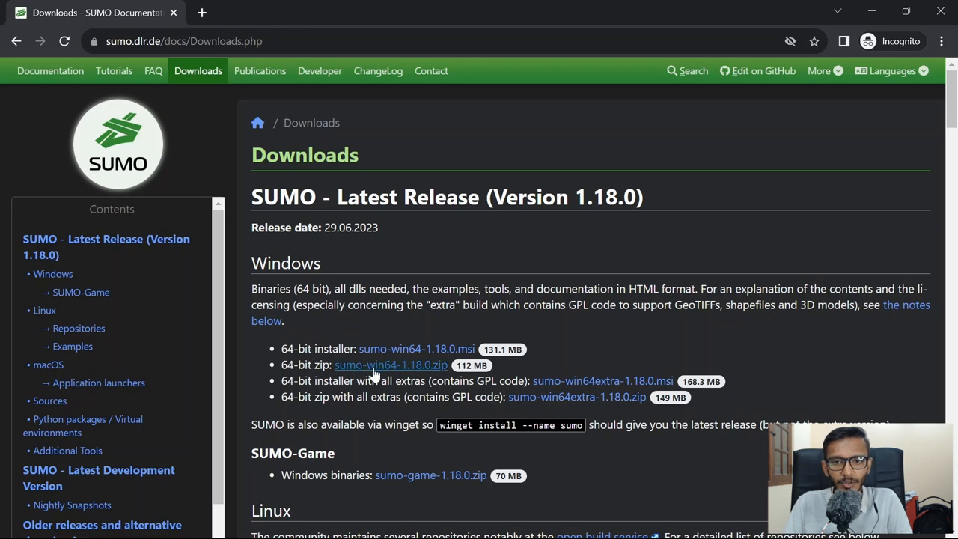
left_click(416, 350)
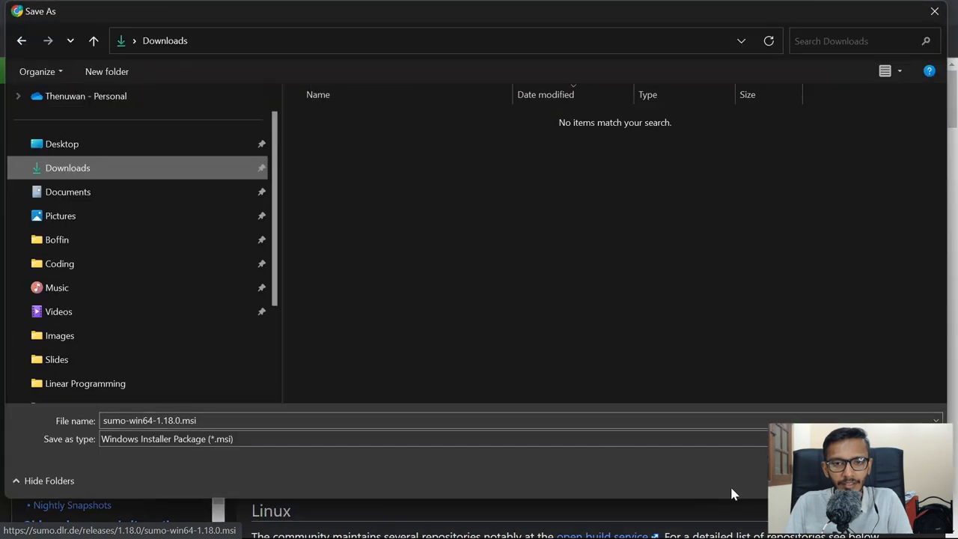
key("Return")
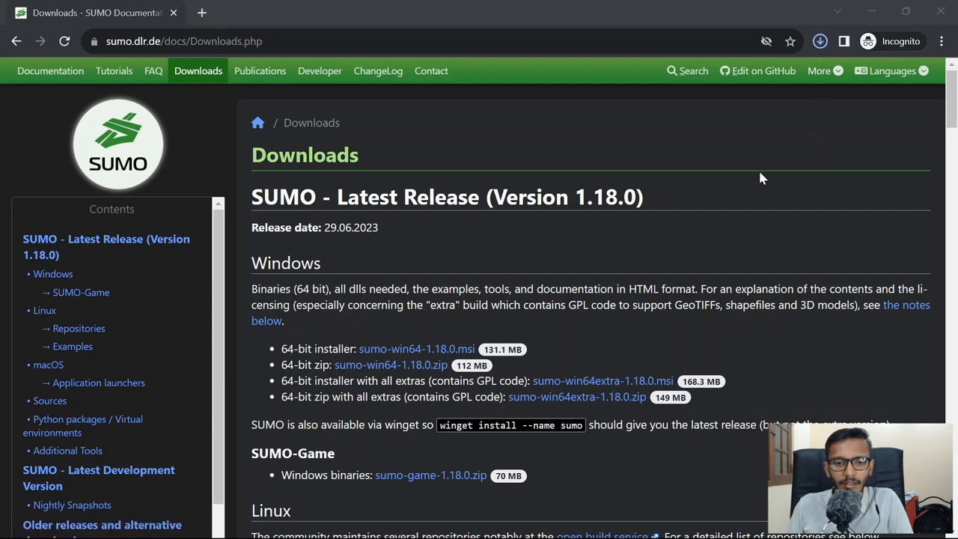
- Launch the downloaded sumo-win64-1.18.0.msi installer from the Downloads folder
key("alt+Tab")
left_click(294, 159)
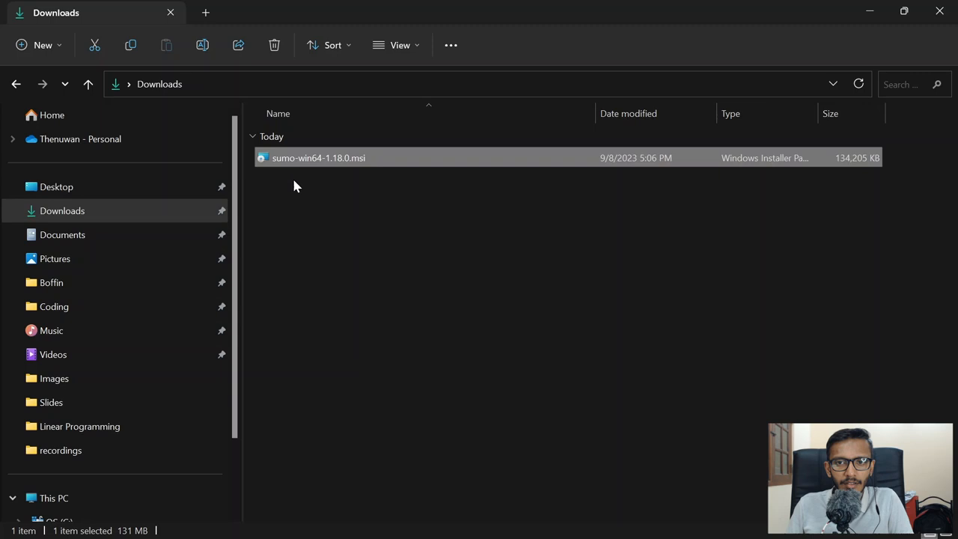
double_click(324, 157)
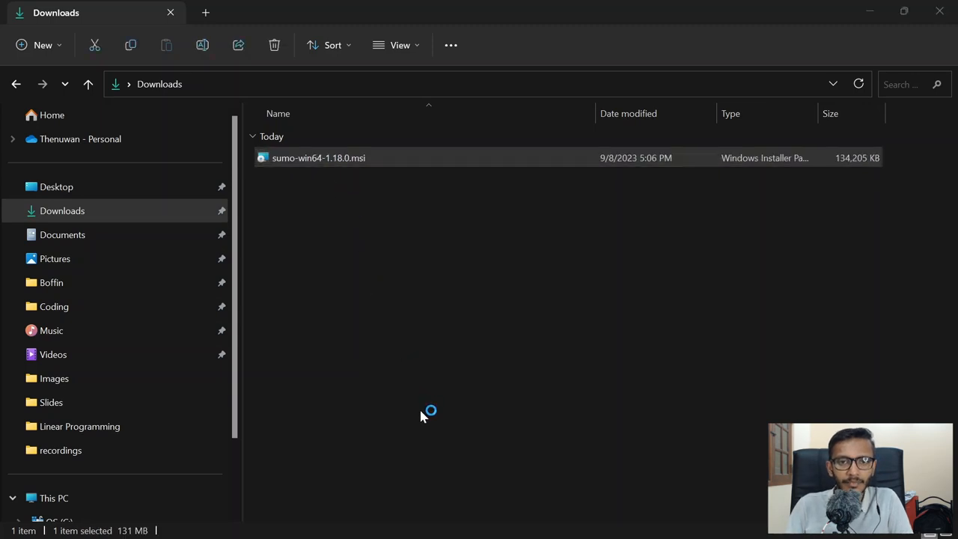
- Accept the license and install SUMO 1.18.0 to the default folder with SUMO_HOME and PATH set, then finish
left_click(529, 437)
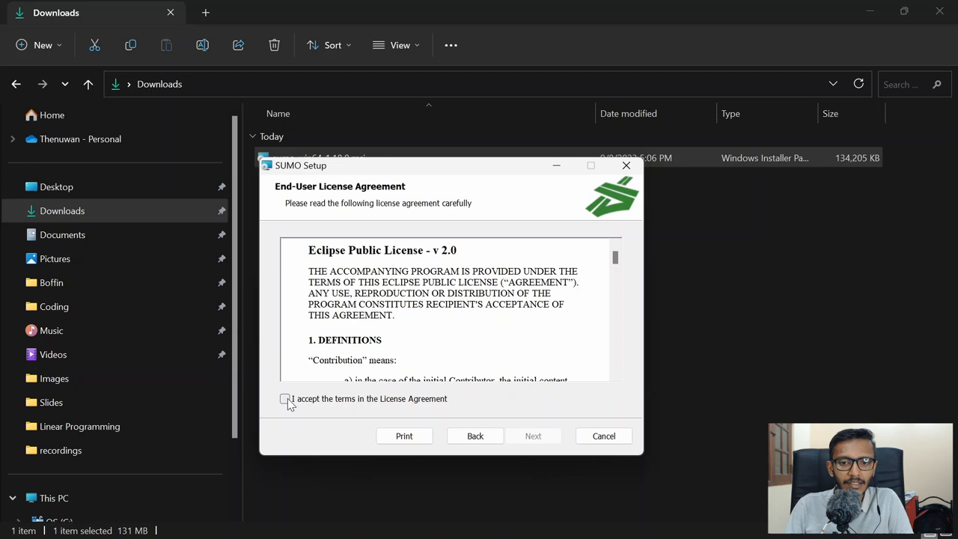
left_click(285, 399)
left_click(531, 435)
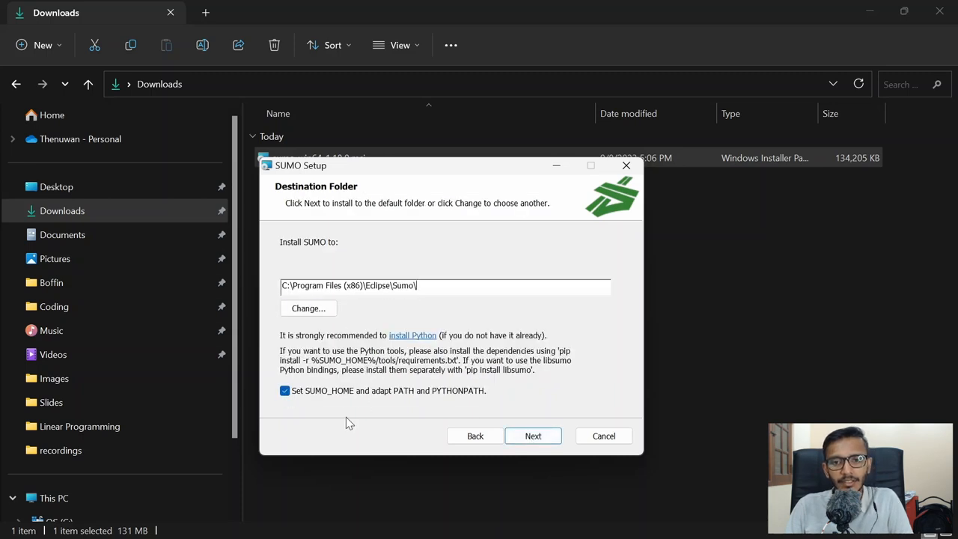
left_click(544, 442)
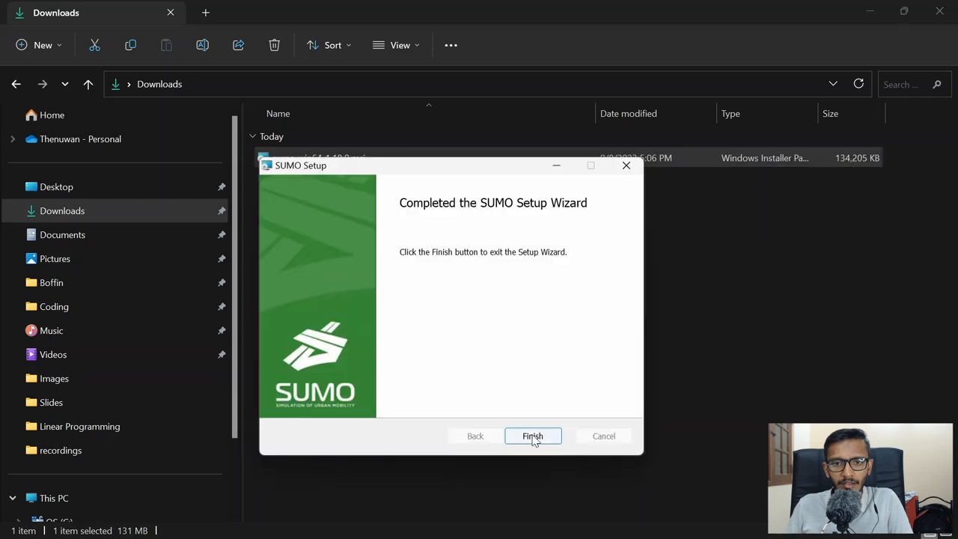
left_click(522, 436)
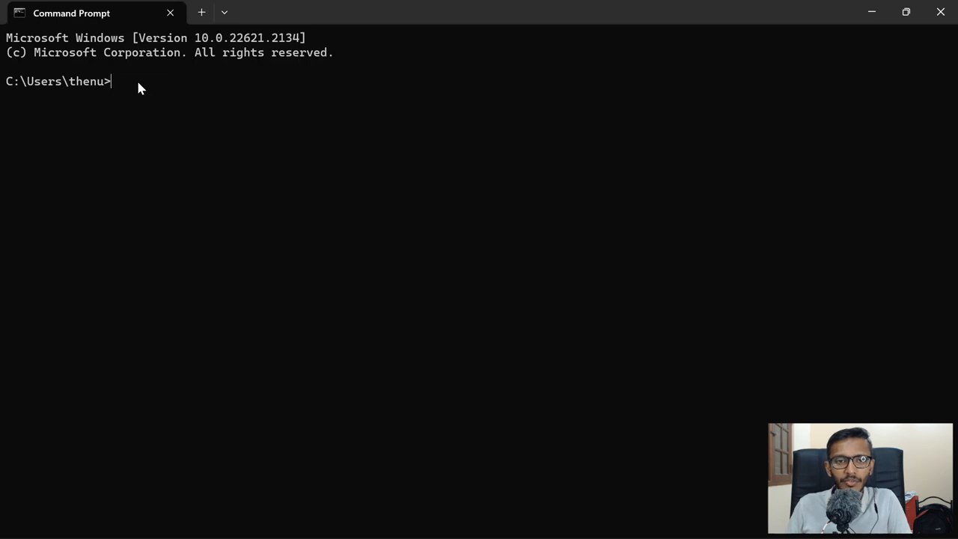
type("sumo")
- Run sumo in Command Prompt to confirm version 1.18.0, then bring up an incognito Chrome window
key("Return")
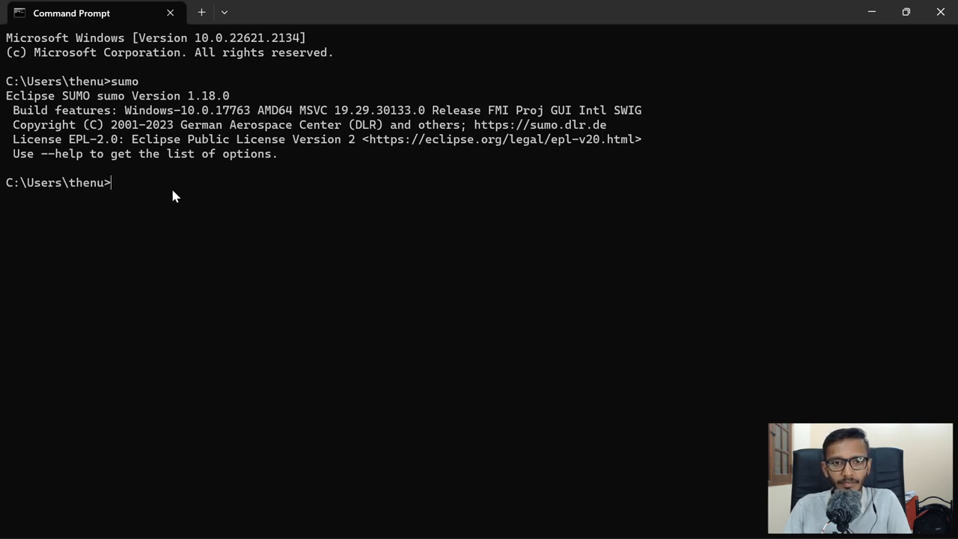
key("alt+Tab")
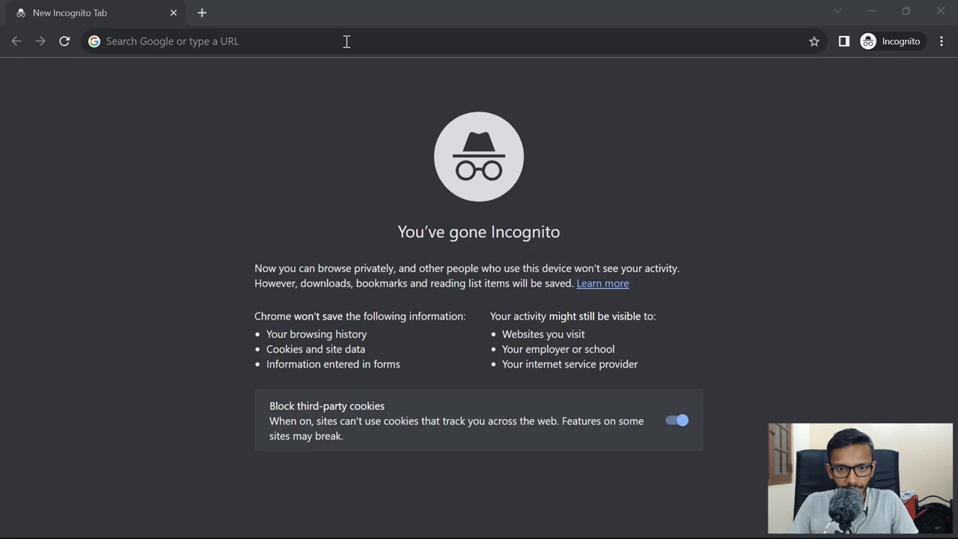
- Search 'download python', save the Python 3.11.5 installer from python.org and show it in Downloads
left_click(345, 41)
type("downlo")
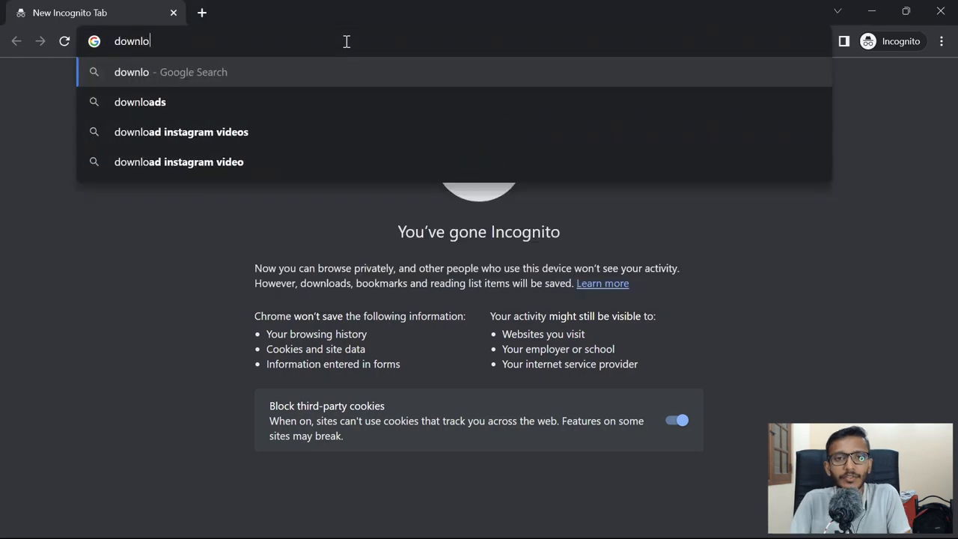
type("ad python")
key("Return")
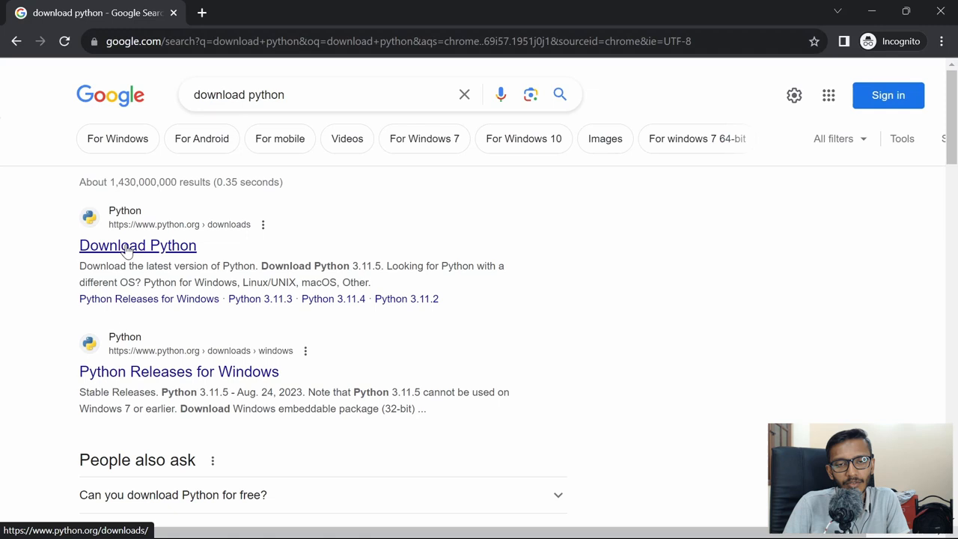
left_click(127, 247)
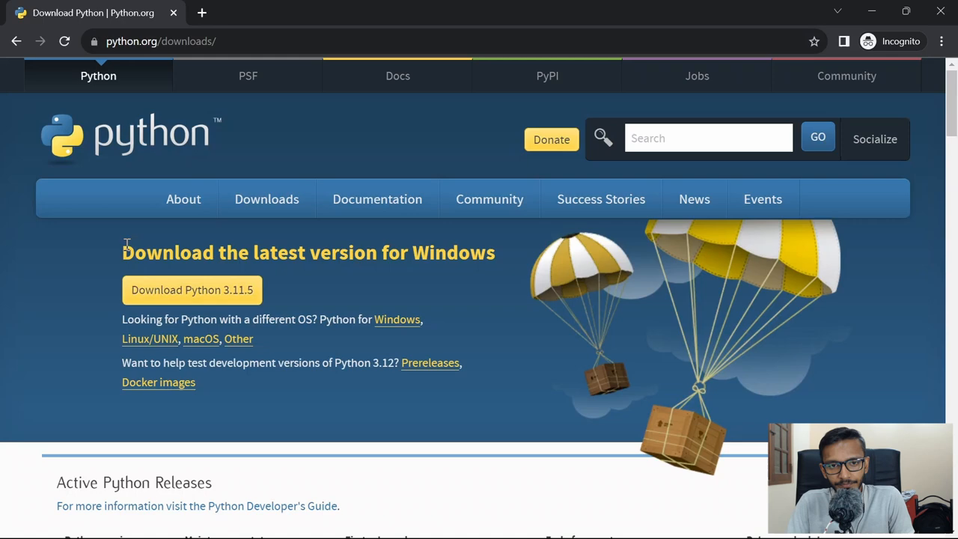
left_click(187, 297)
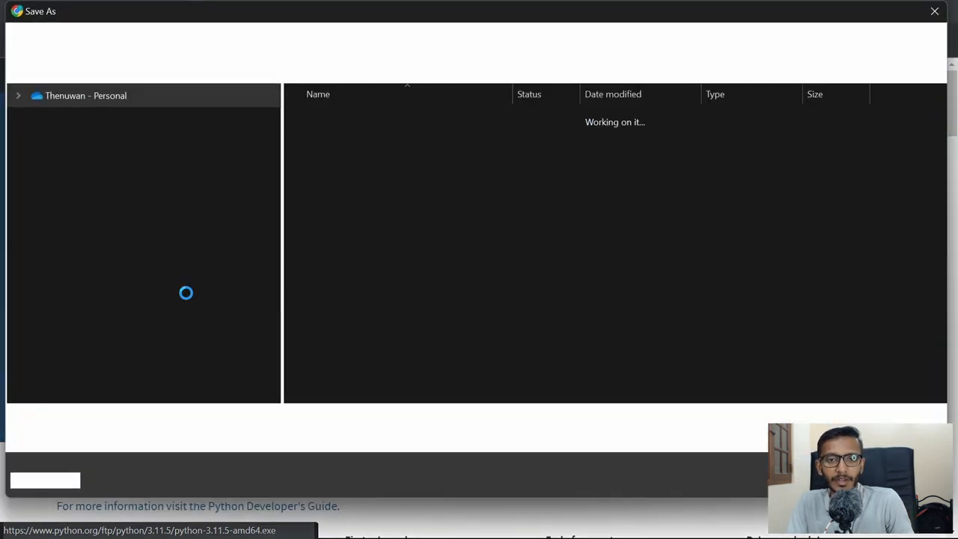
key("Return")
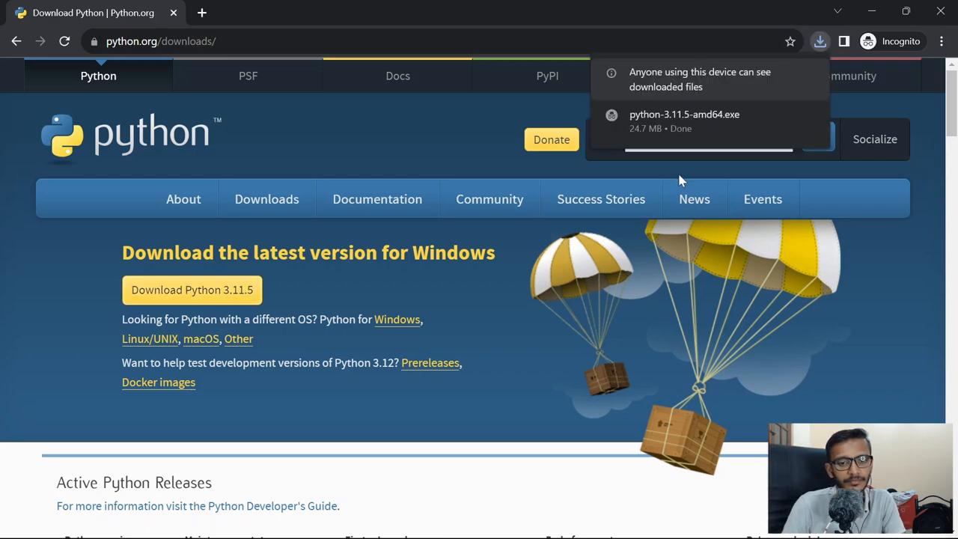
left_click(876, 295)
key("alt+Tab")
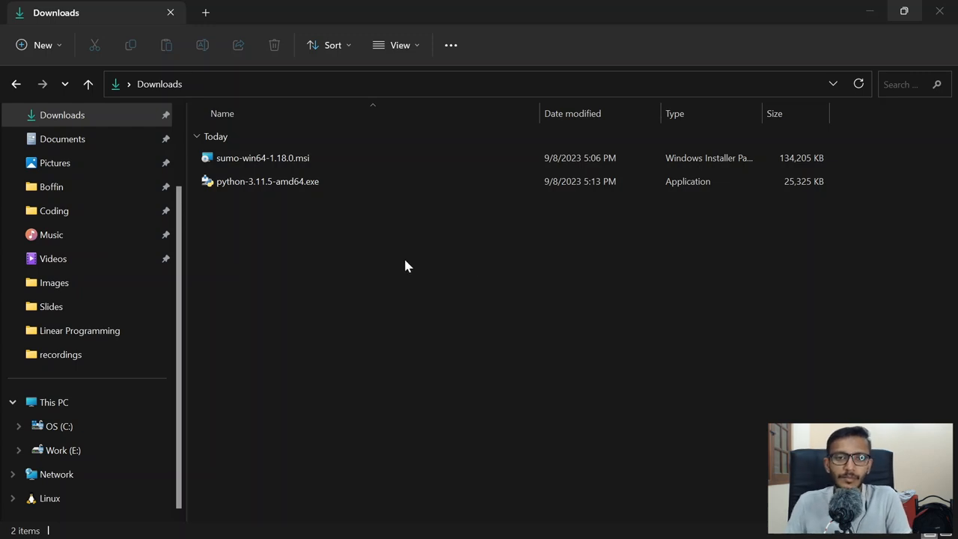
- Launch python-3.11.5-amd64.exe and enable 'Add python.exe to PATH'
left_click(288, 182)
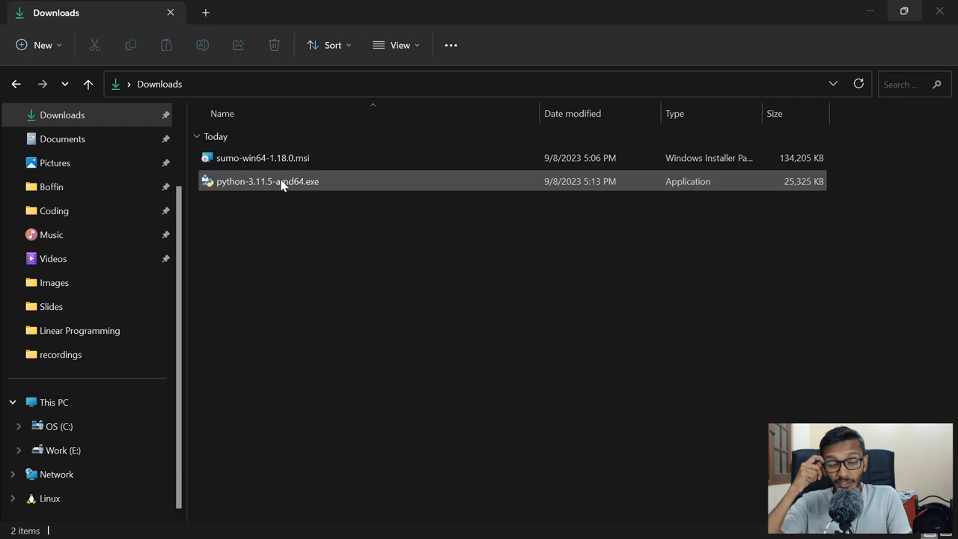
double_click(282, 185)
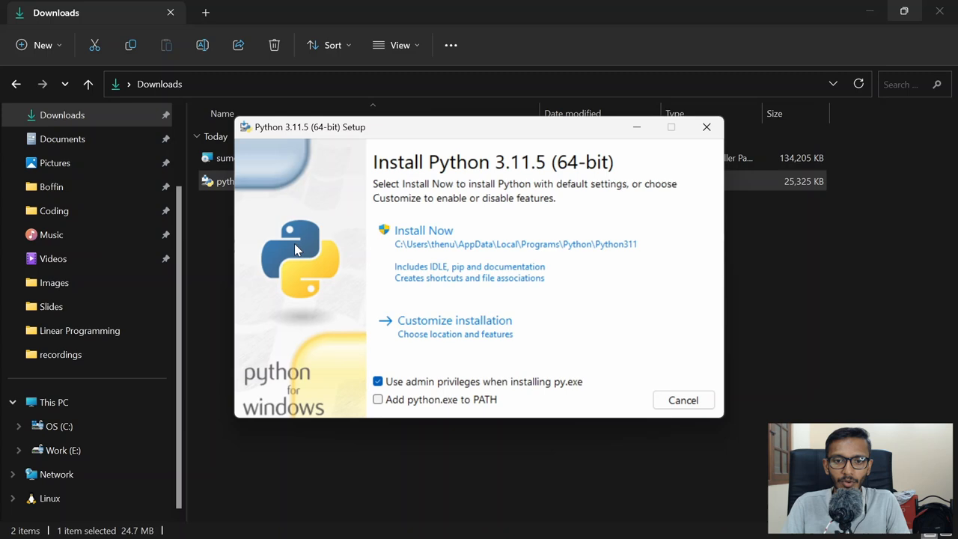
left_click(378, 400)
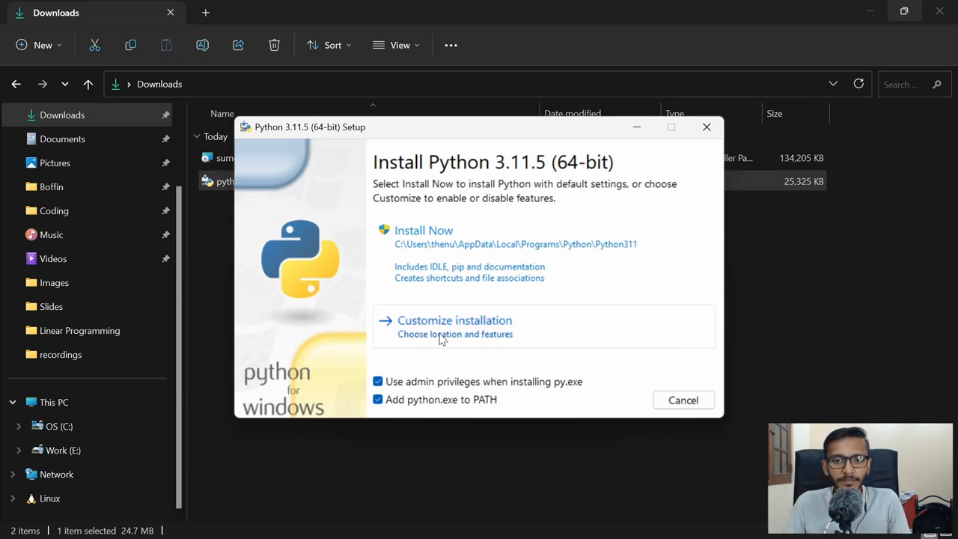
- Customize the install to put Python 3.11 for all users in C:\Program Files\Python311, install and close
left_click(442, 340)
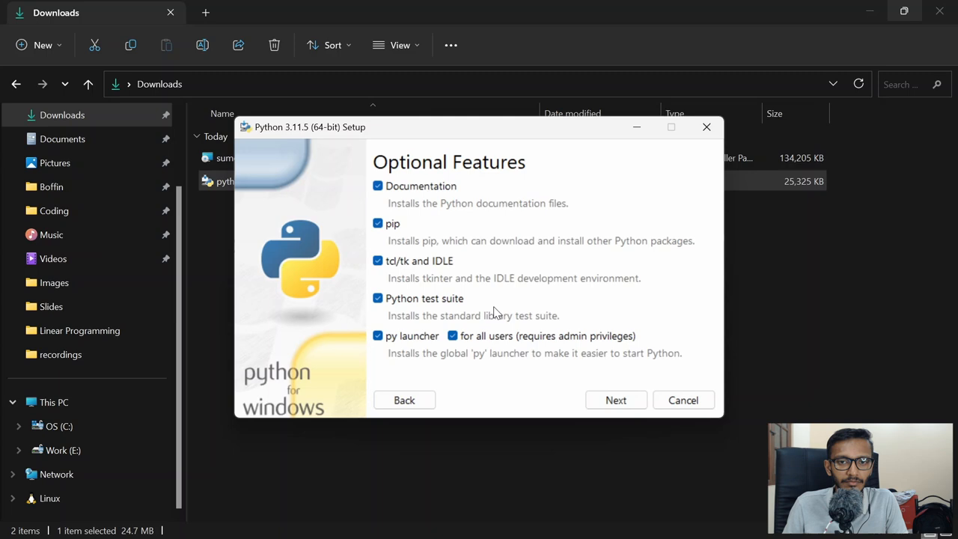
left_click(616, 399)
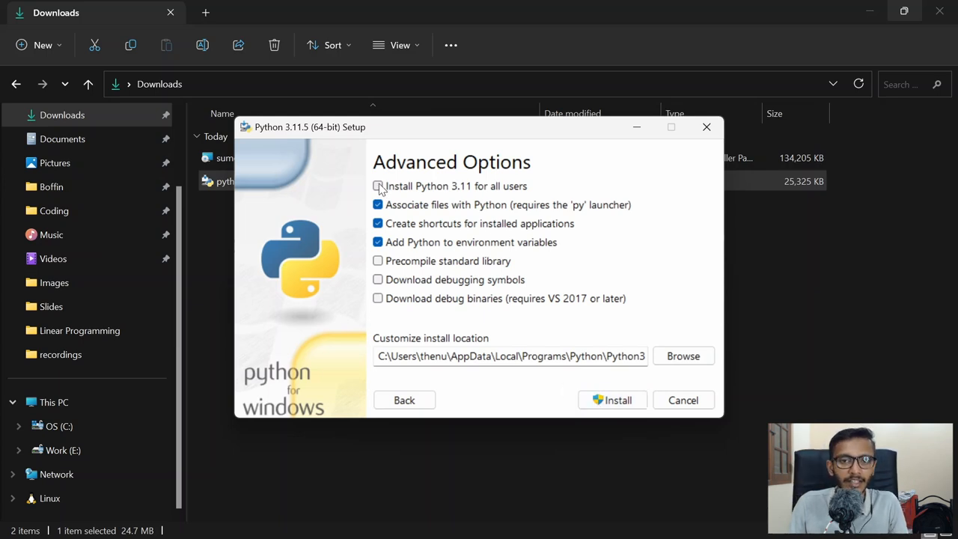
left_click(378, 185)
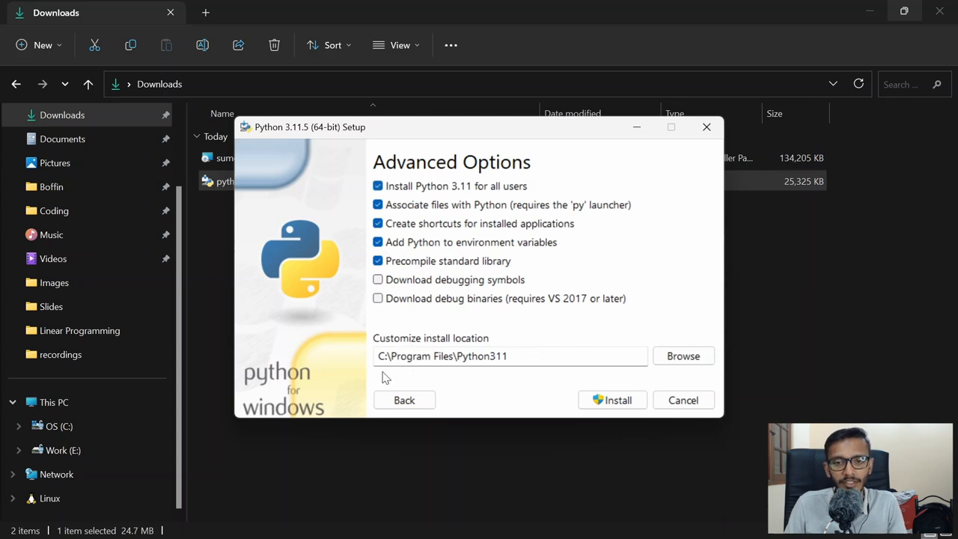
left_click(625, 408)
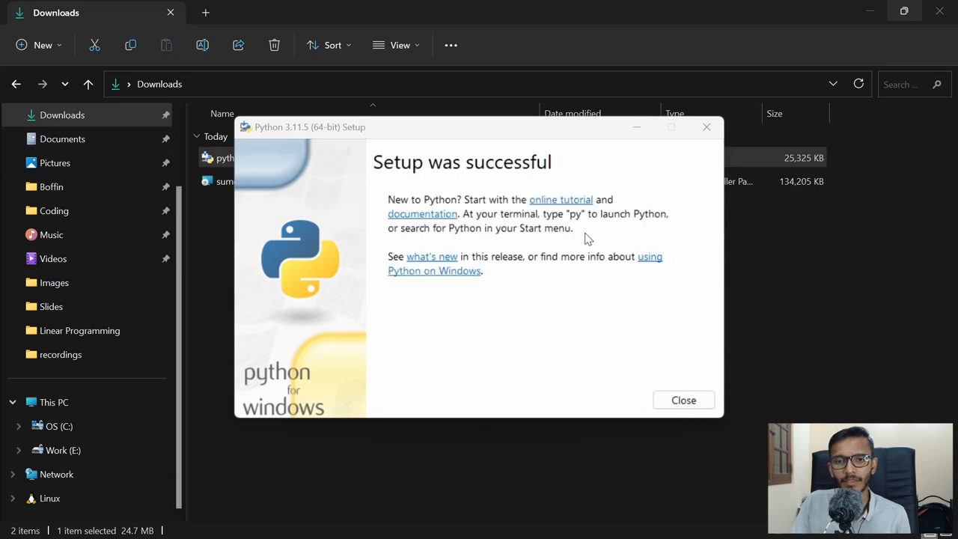
left_click(683, 400)
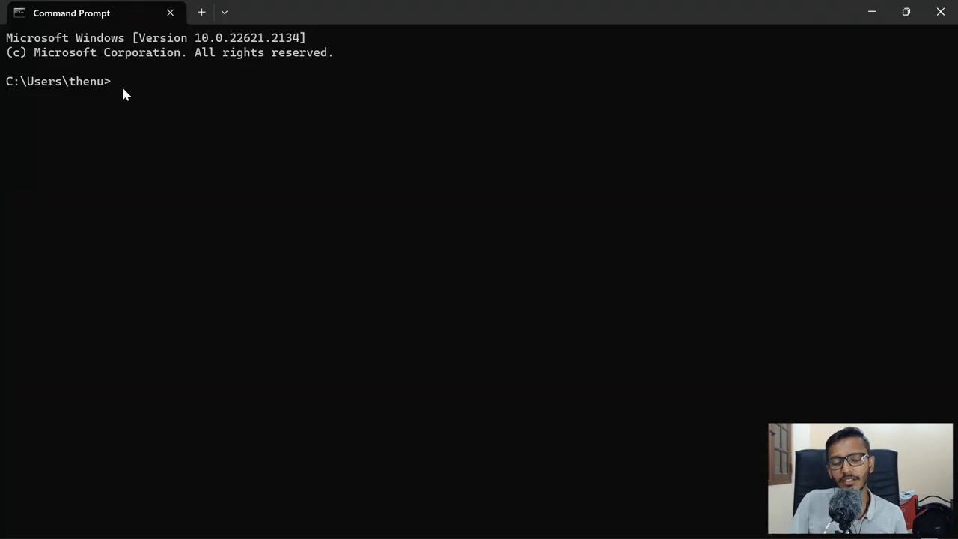
type("pytho")
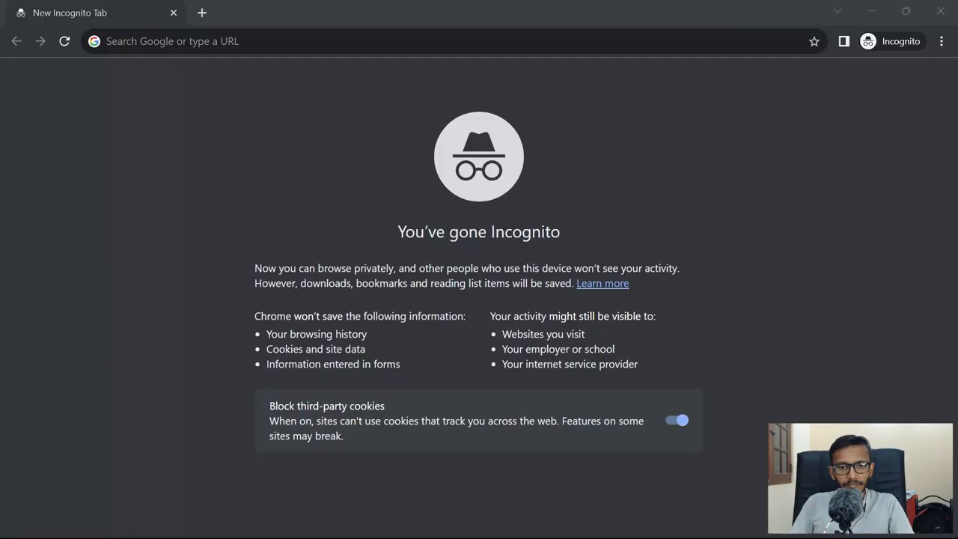
- Search 'install pycharm' and open the JetBrains Install PyCharm guide
left_click(256, 41)
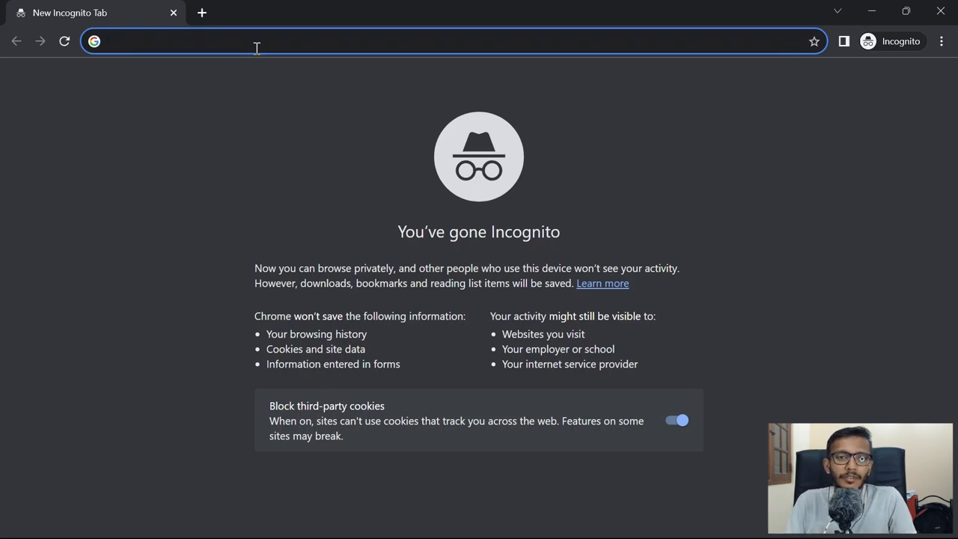
type("insta")
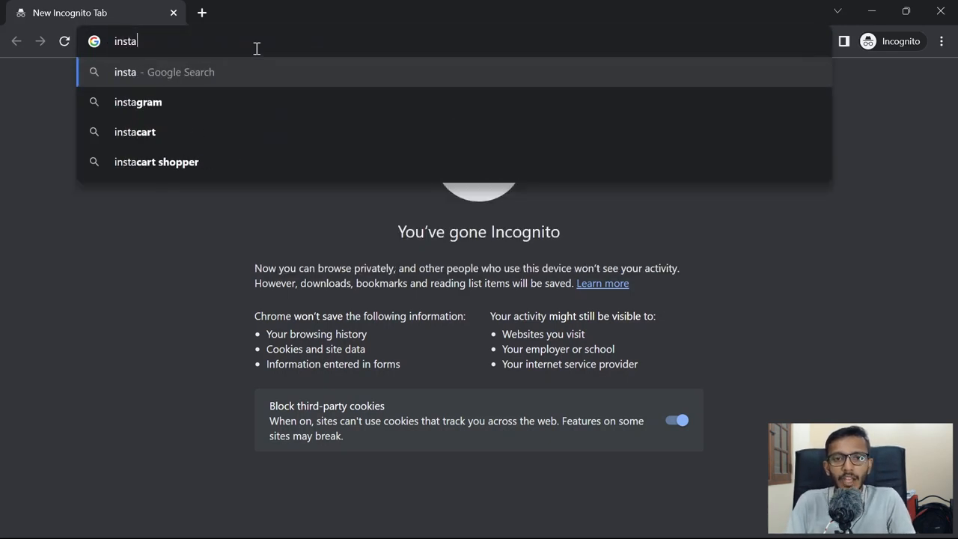
type("ll pycha")
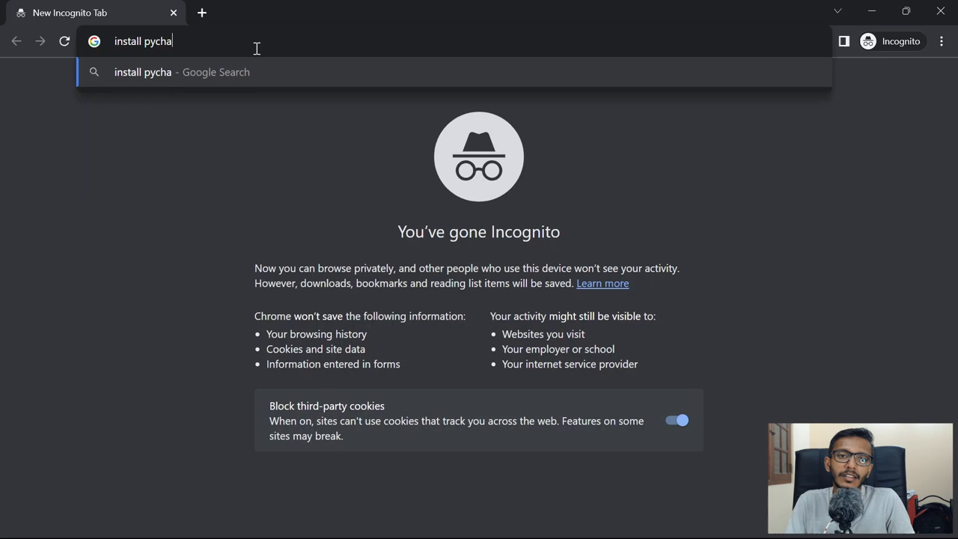
type("rm")
key("Return")
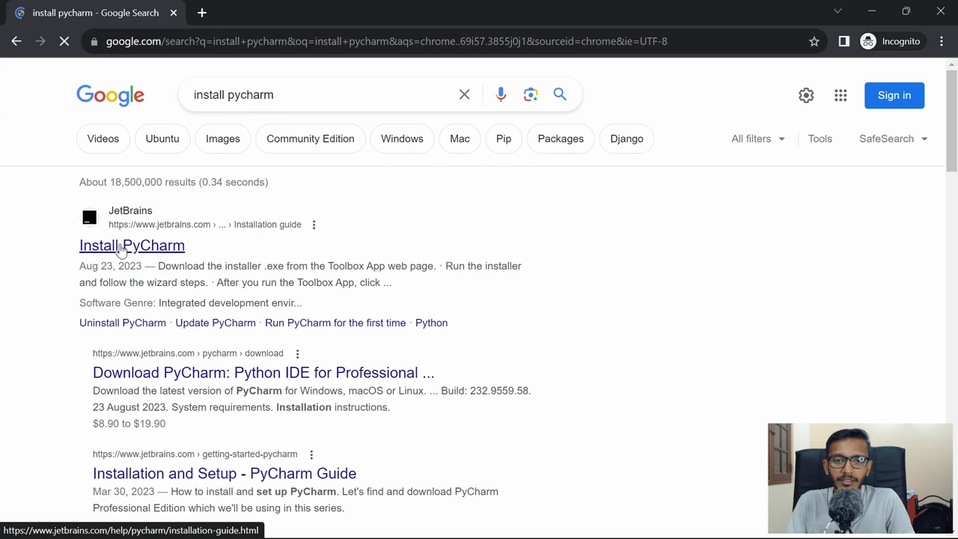
left_click(120, 247)
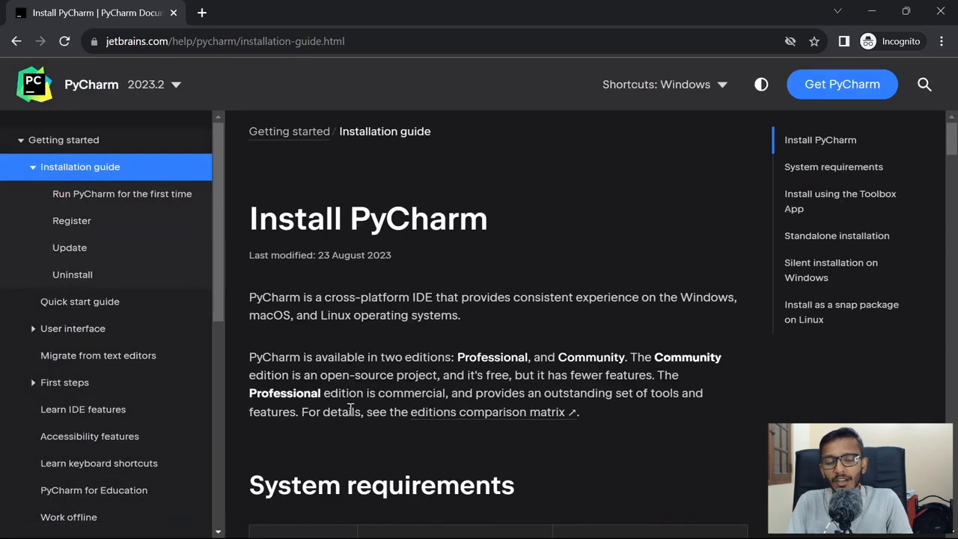
scroll(350, 410, "down", 1)
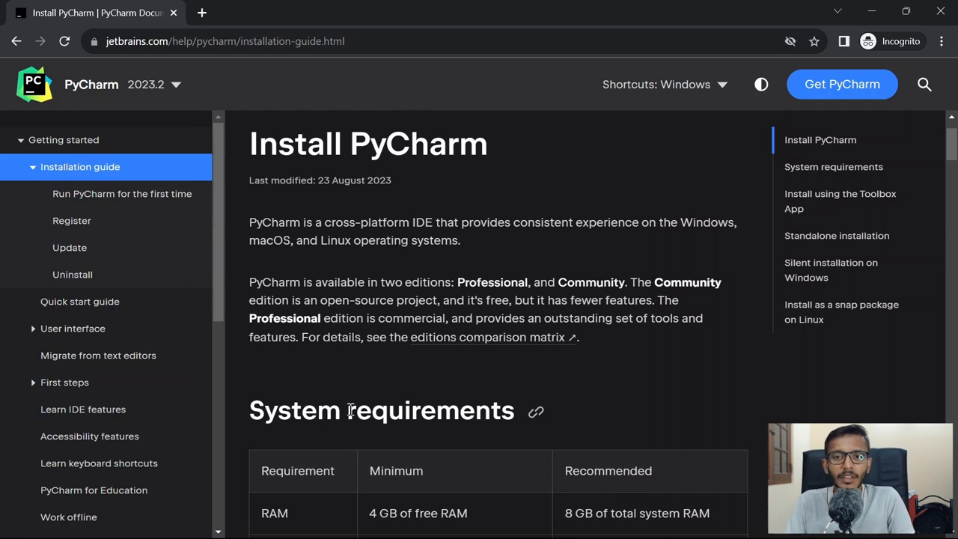
- Review the Pro vs Community comparison page and go to the PyCharm download page for Windows
middle_click(446, 338)
scroll(446, 339, "down", 3)
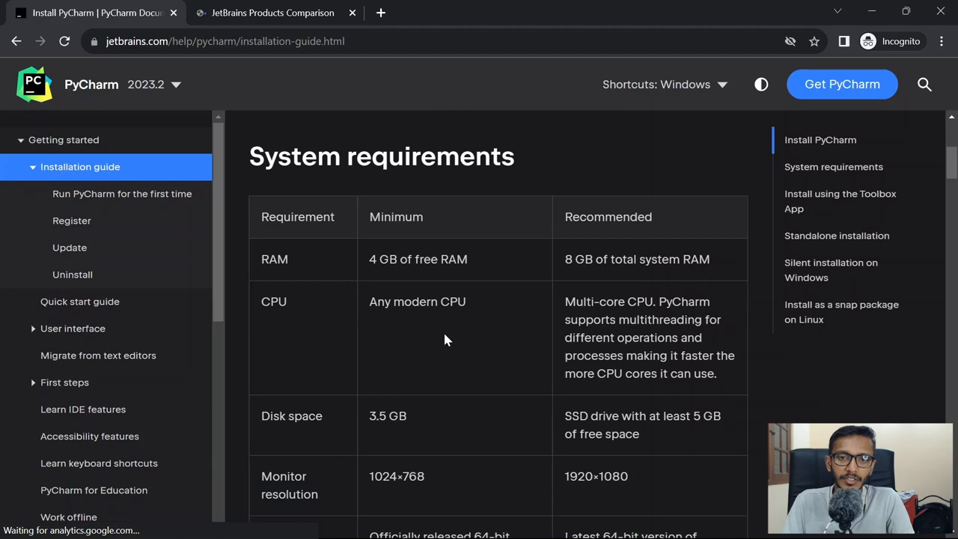
scroll(444, 339, "down", 5)
scroll(444, 339, "down", 3)
scroll(445, 338, "down", 1)
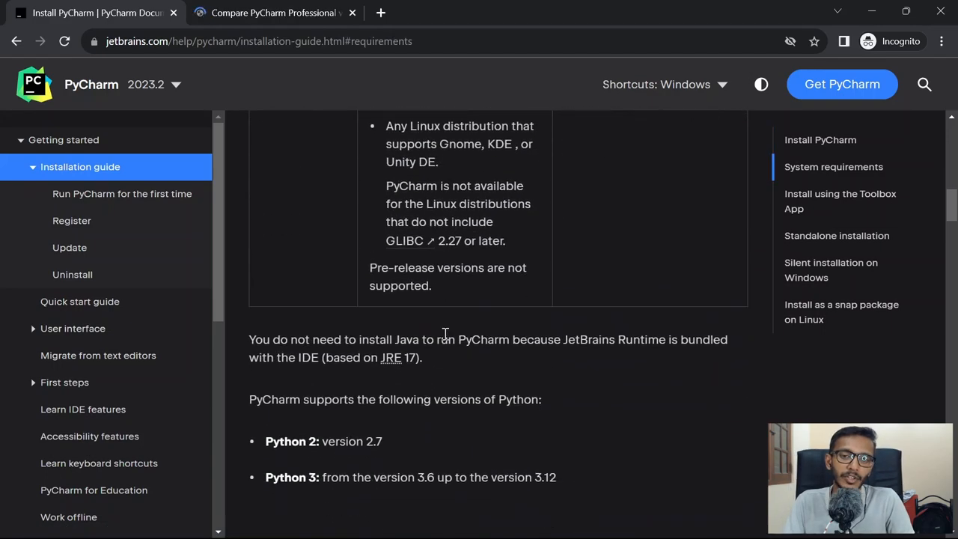
left_click(295, 12)
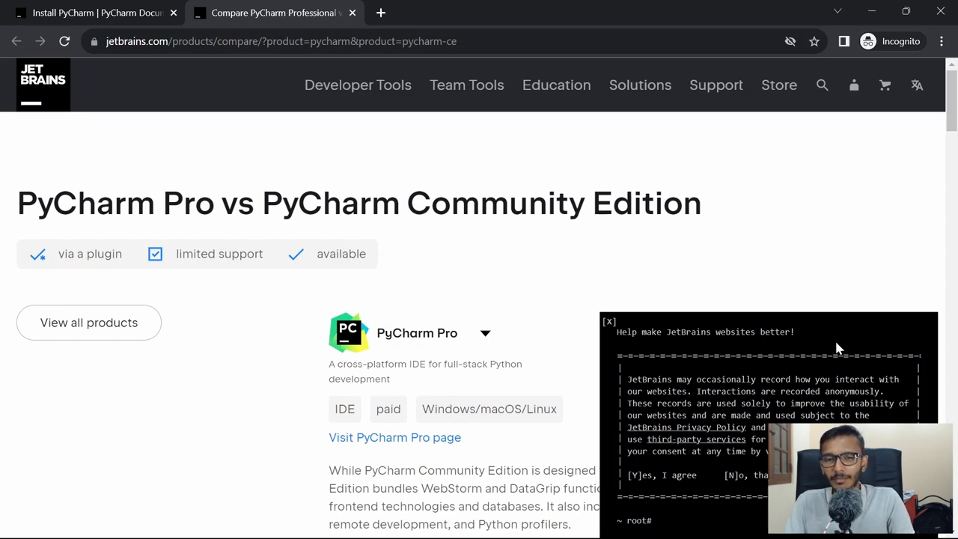
left_click(659, 479)
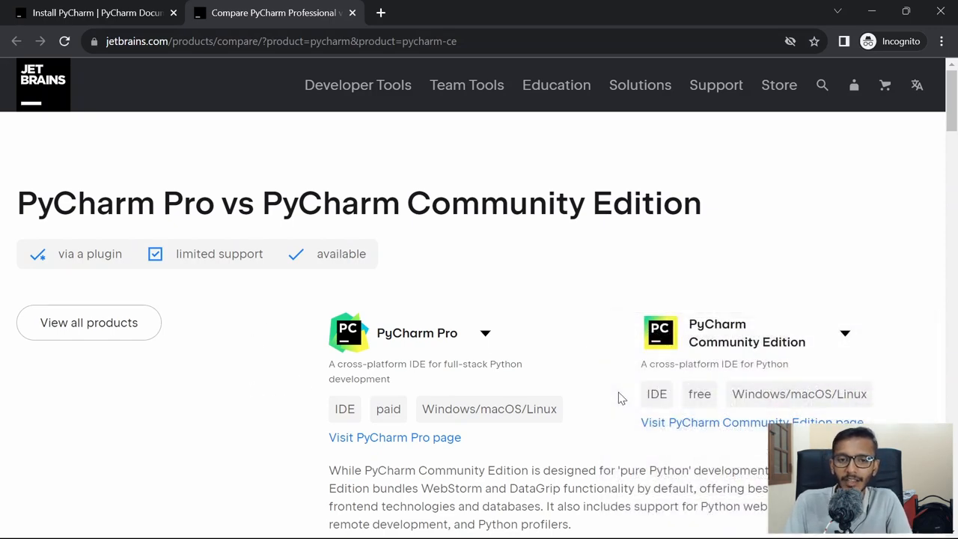
scroll(621, 398, "down", 4)
scroll(621, 398, "down", 1)
scroll(621, 398, "down", 1)
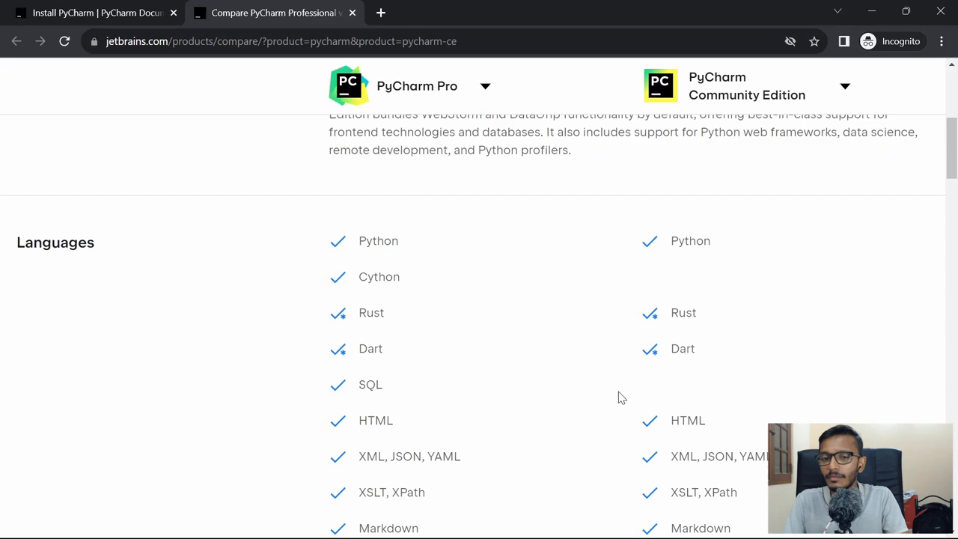
scroll(618, 391, "up", 1)
scroll(618, 391, "up", 2)
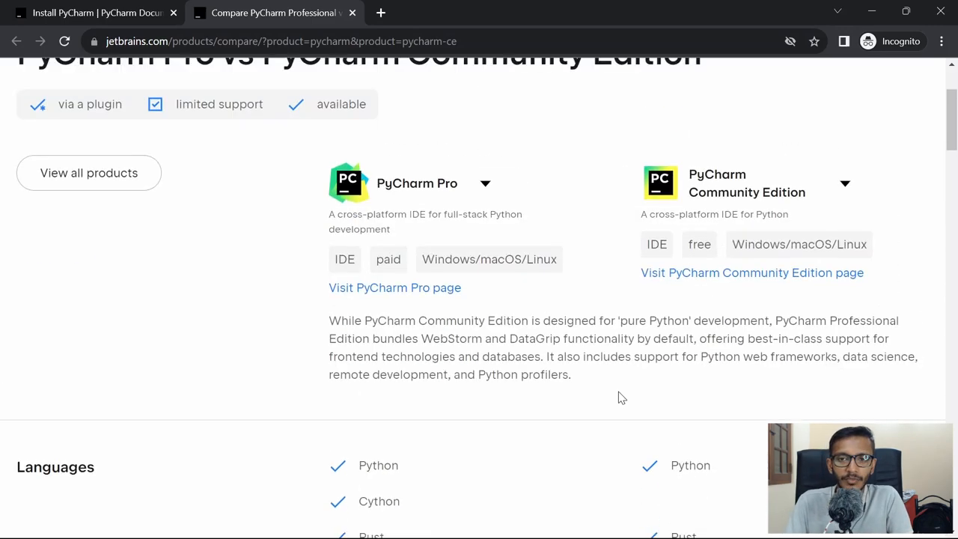
scroll(618, 392, "down", 5)
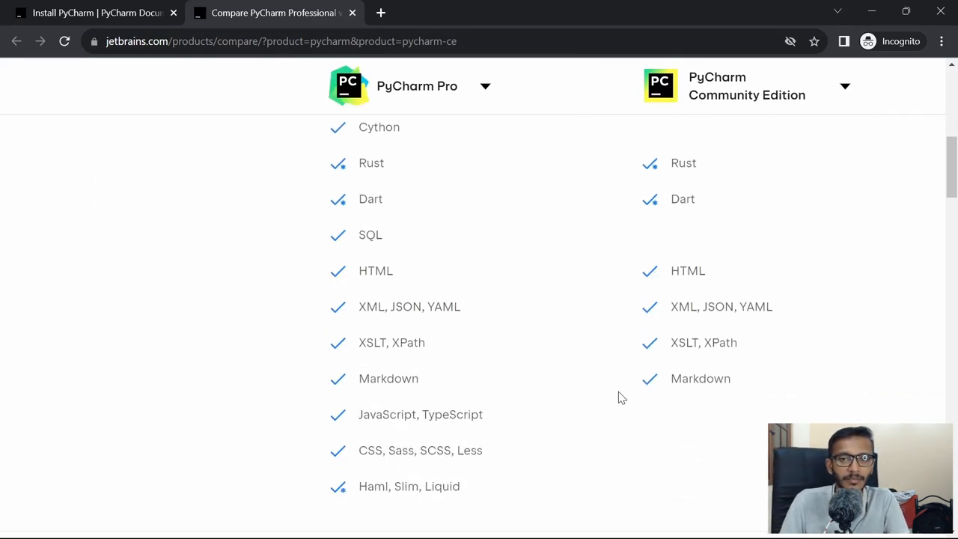
scroll(618, 392, "down", 4)
scroll(618, 392, "down", 6)
scroll(618, 392, "down", 6)
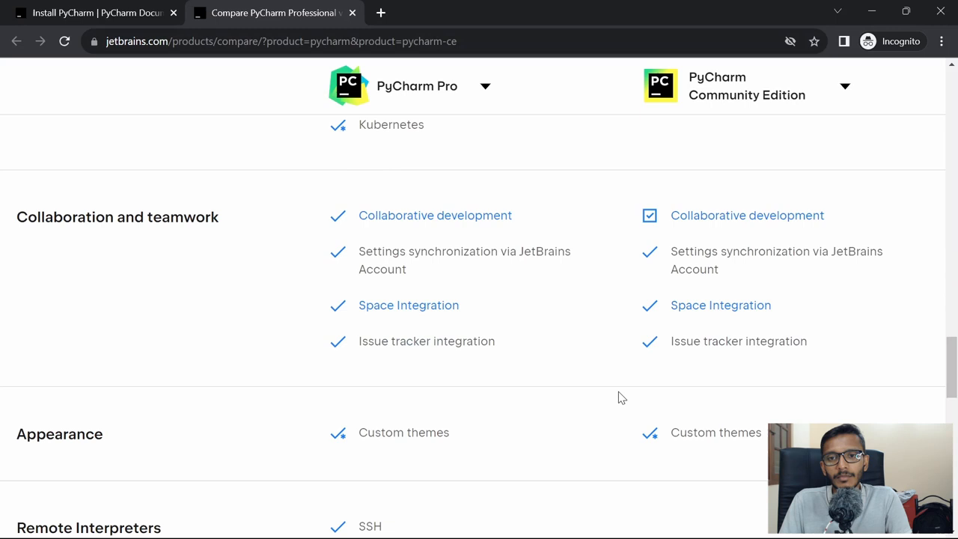
scroll(618, 391, "down", 6)
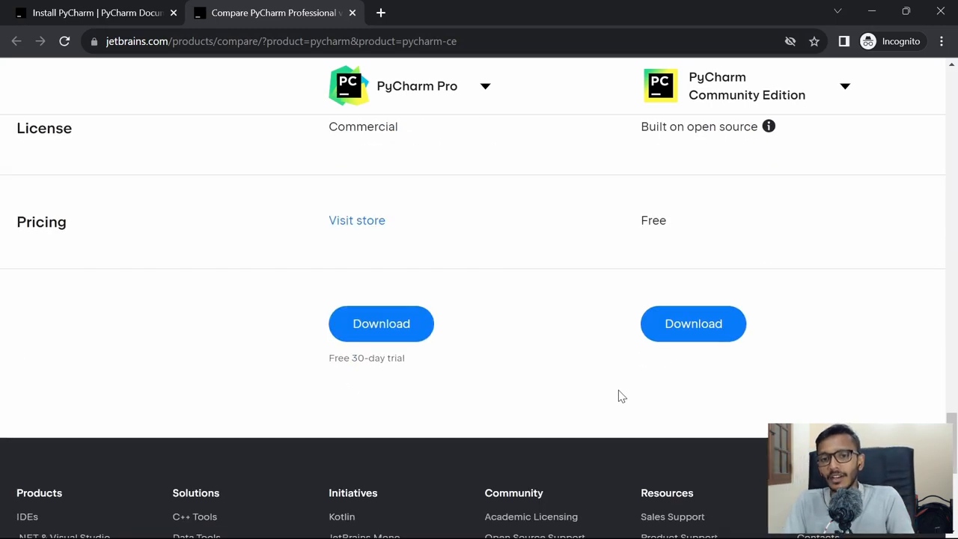
scroll(618, 396, "down", 1)
left_click(690, 248)
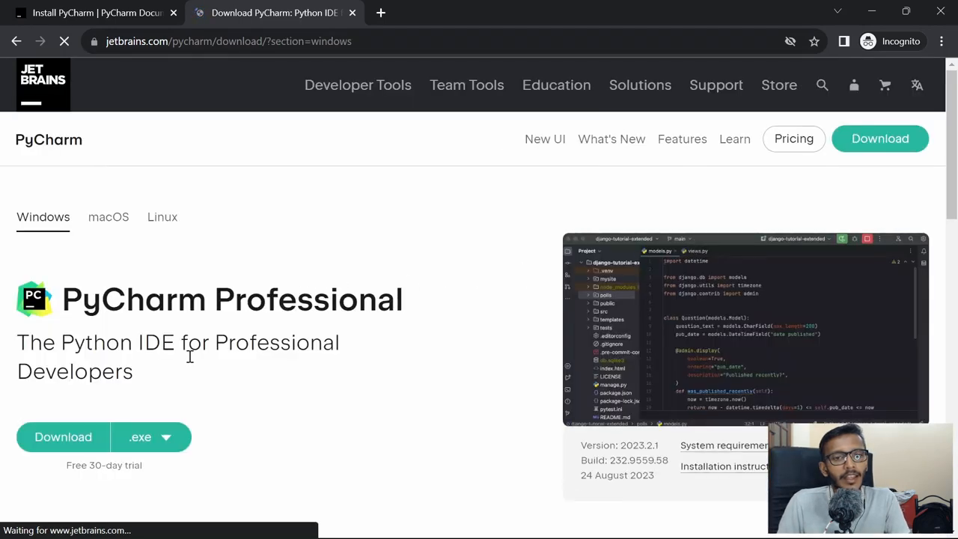
scroll(269, 395, "down", 1)
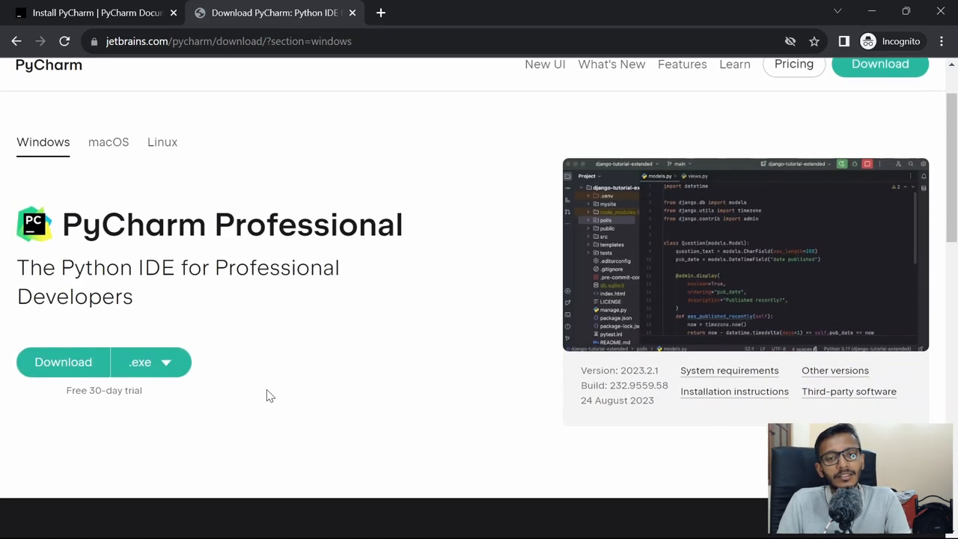
scroll(269, 395, "up", 1)
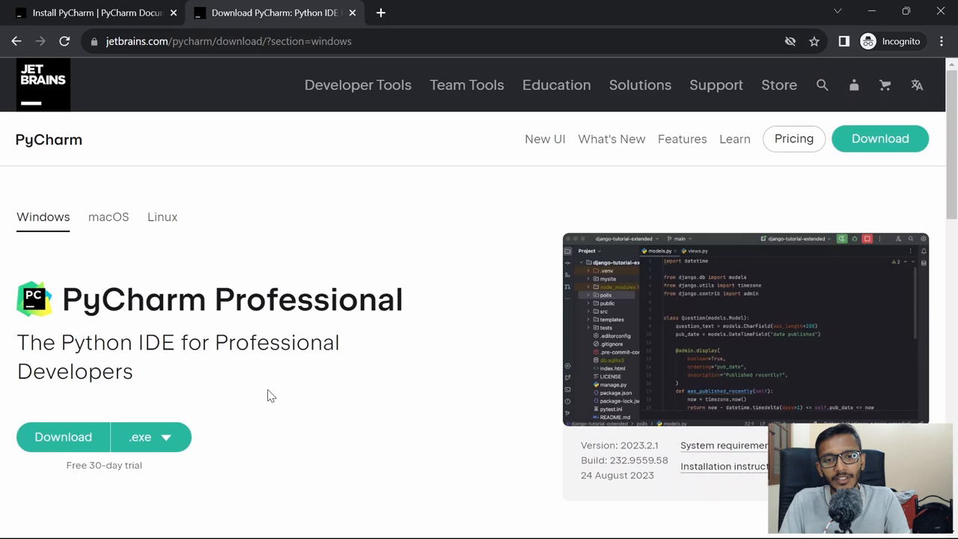
scroll(270, 395, "down", 2)
scroll(271, 395, "down", 3)
scroll(271, 394, "down", 1)
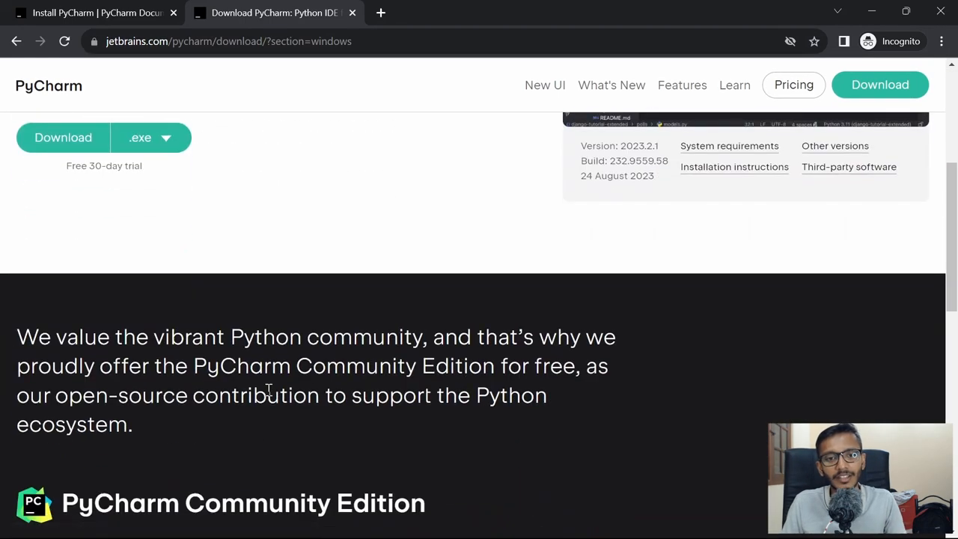
scroll(269, 390, "down", 4)
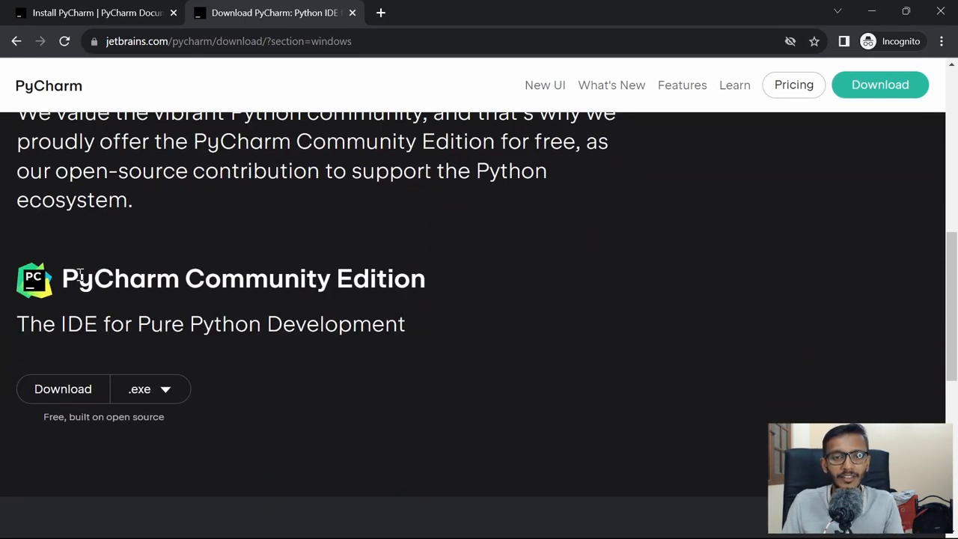
- Download the PyCharm Community Edition installer pycharm-community-2023.2.1.exe
left_click_drag(62, 278, 440, 286)
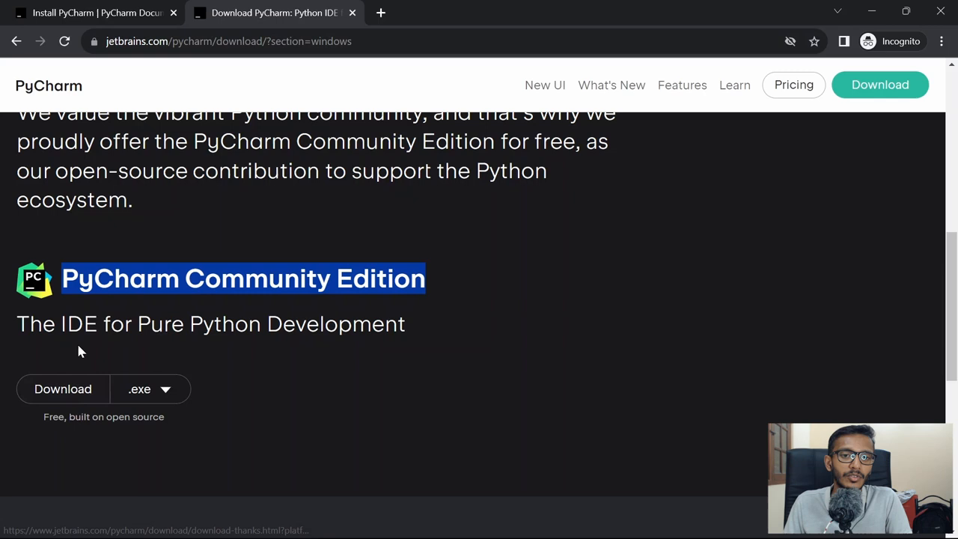
left_click(66, 394)
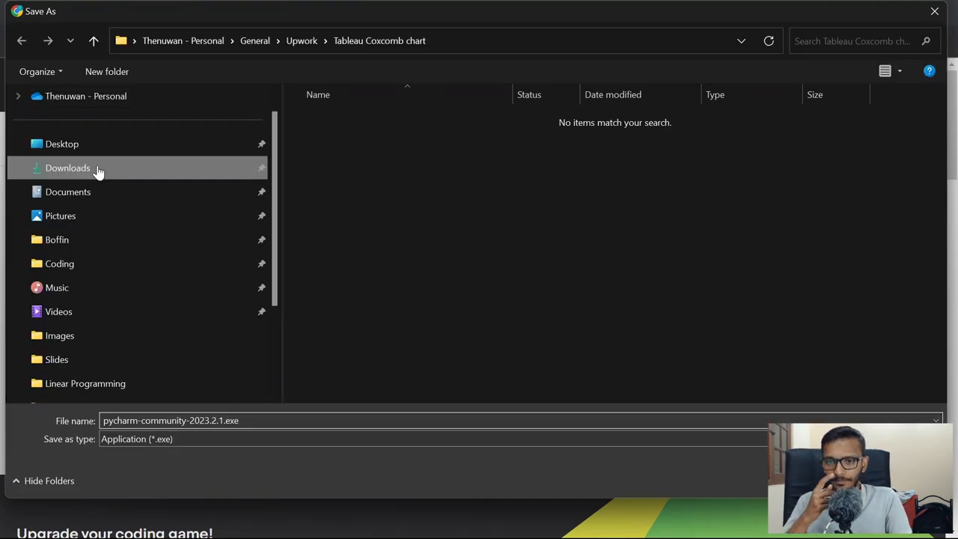
key("Escape")
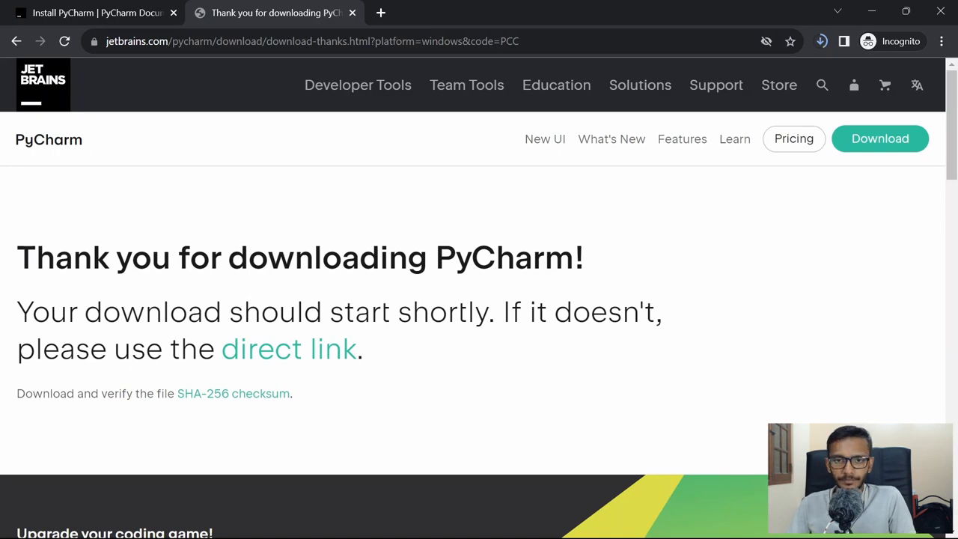
- Run pycharm-community-2023.2.1.exe with the default location and no extra options, then finish without launching
key("alt+Tab")
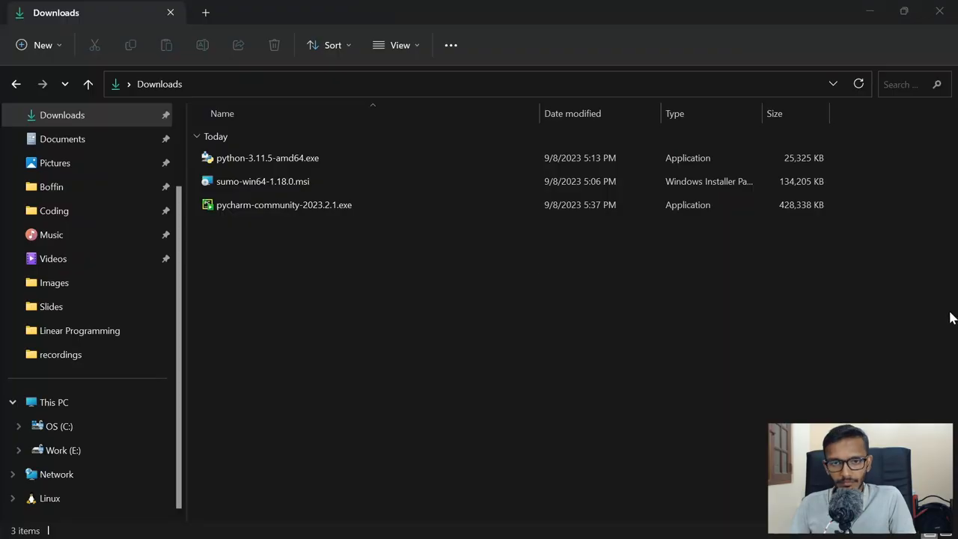
double_click(274, 206)
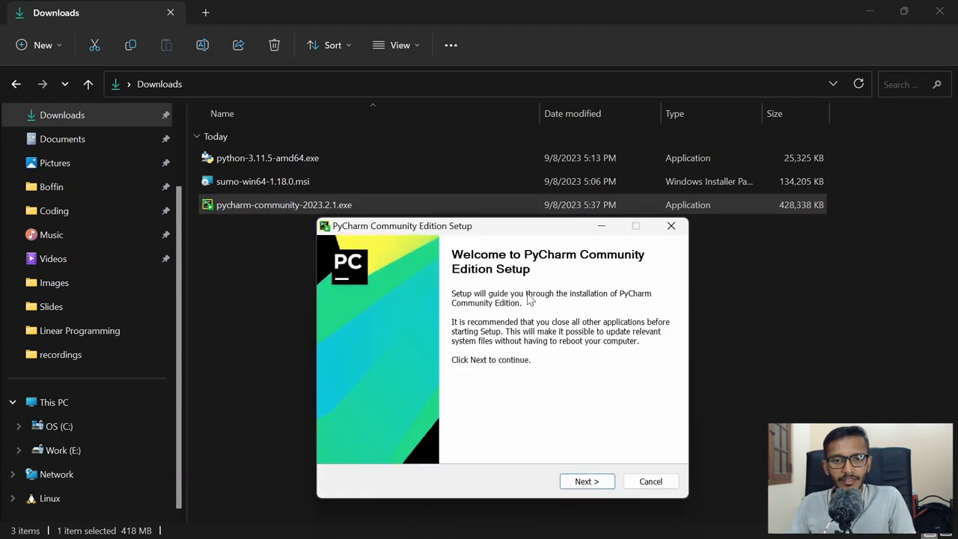
left_click(585, 483)
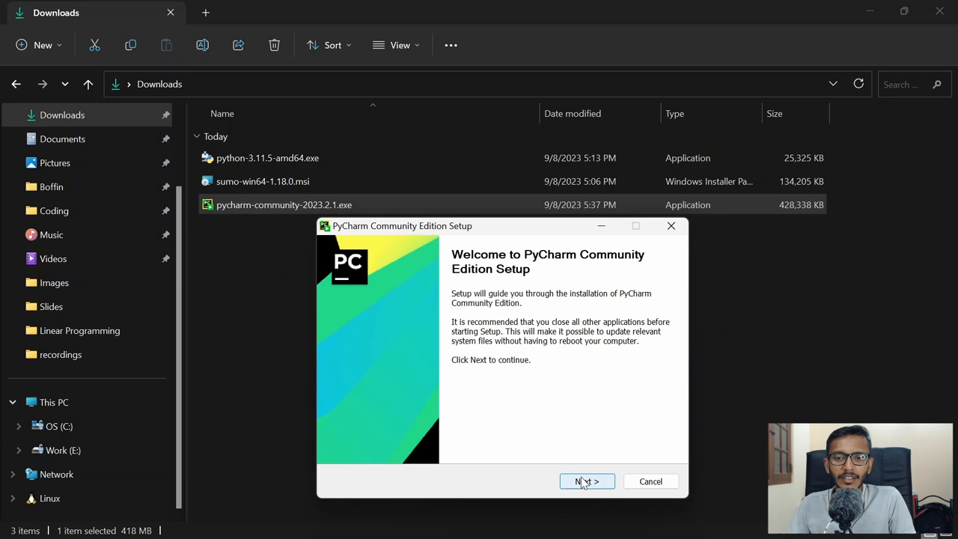
left_click(585, 483)
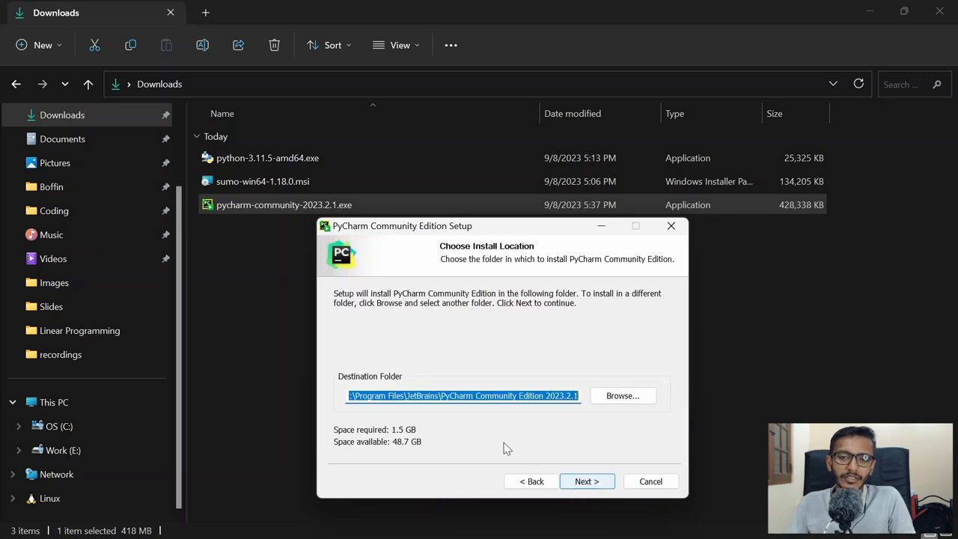
left_click(382, 395)
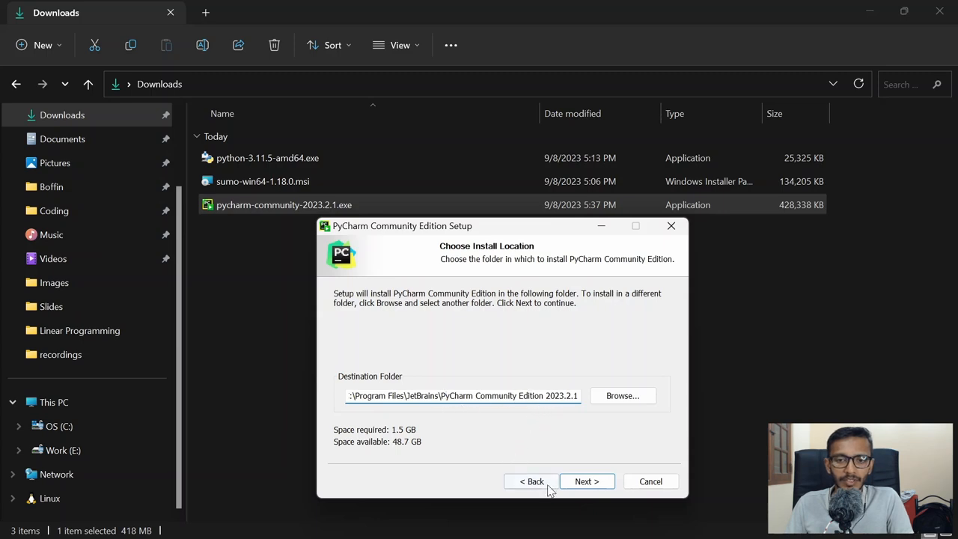
left_click(596, 485)
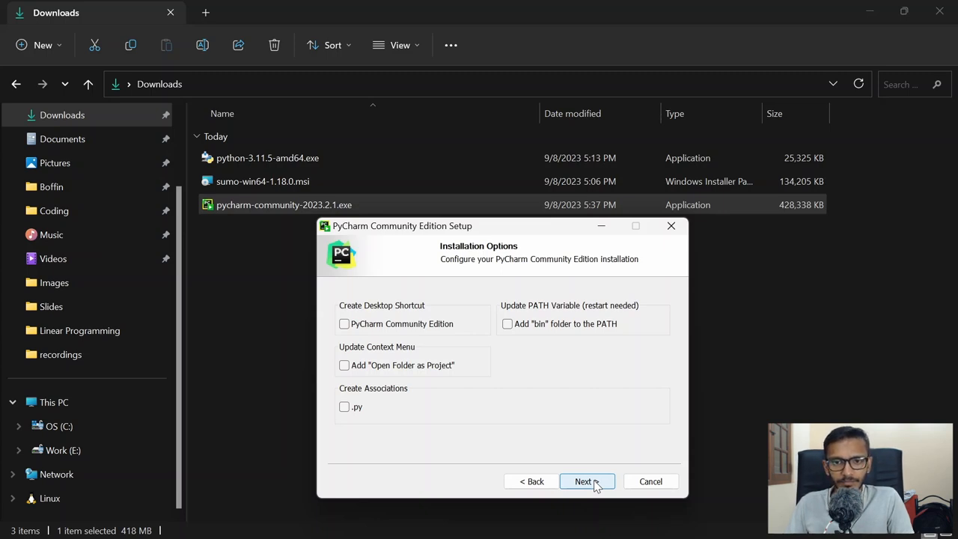
left_click(596, 484)
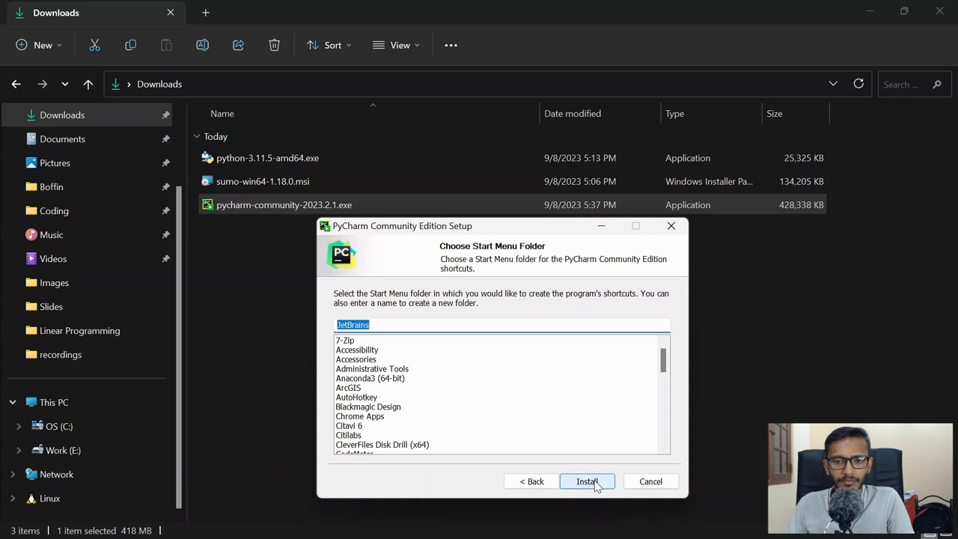
left_click(587, 481)
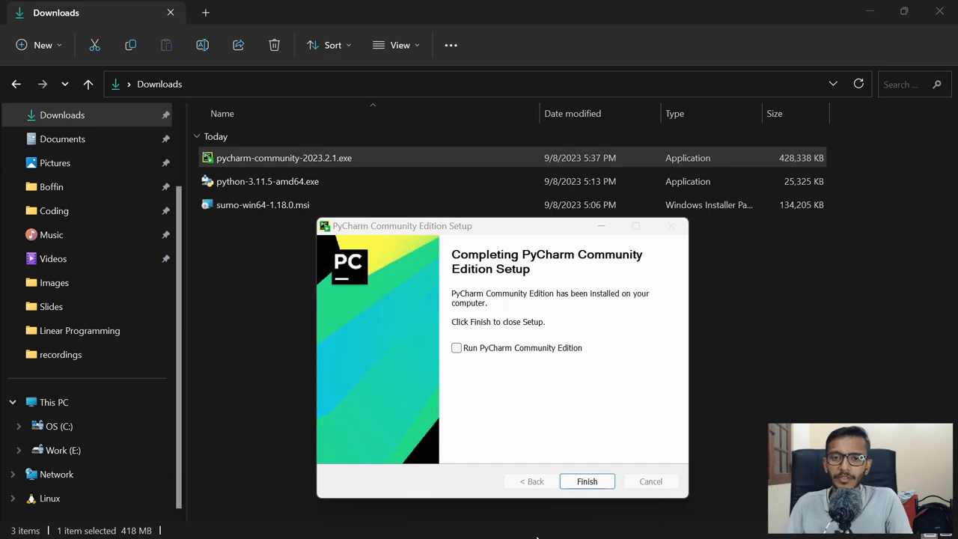
left_click(587, 481)
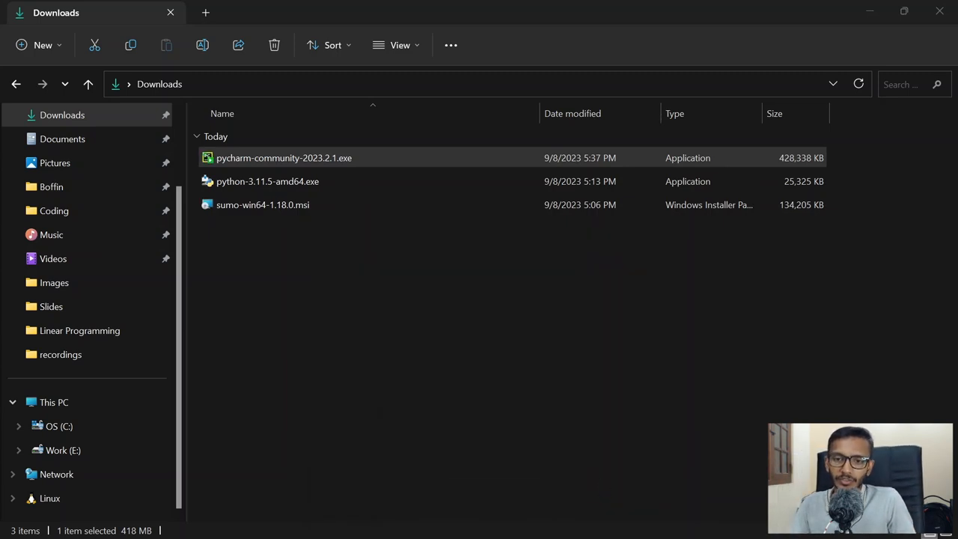
scroll(89, 300, "up", 3)
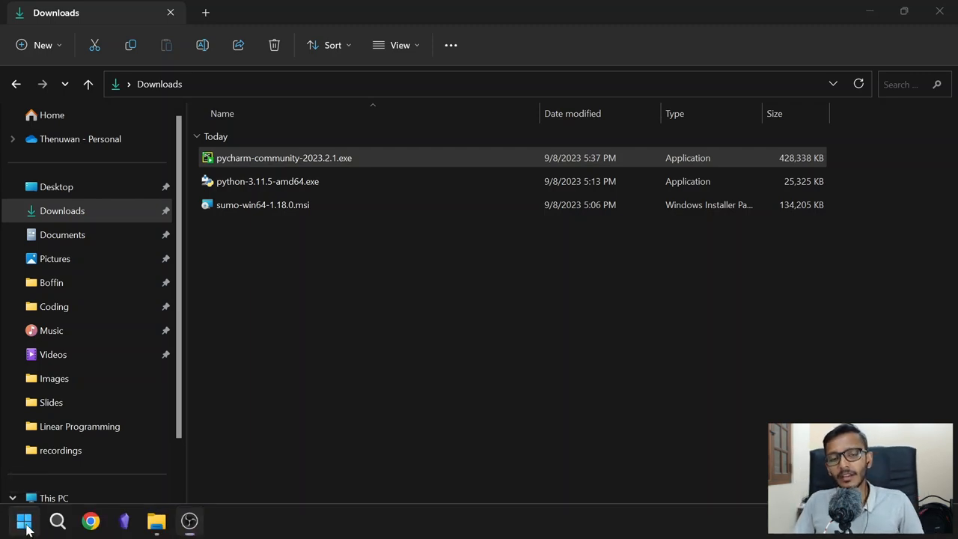
- Launch PyCharm Community Edition 2023.2.1 from Start and open the bpm_shared_05102021 project
left_click(24, 521)
type("py")
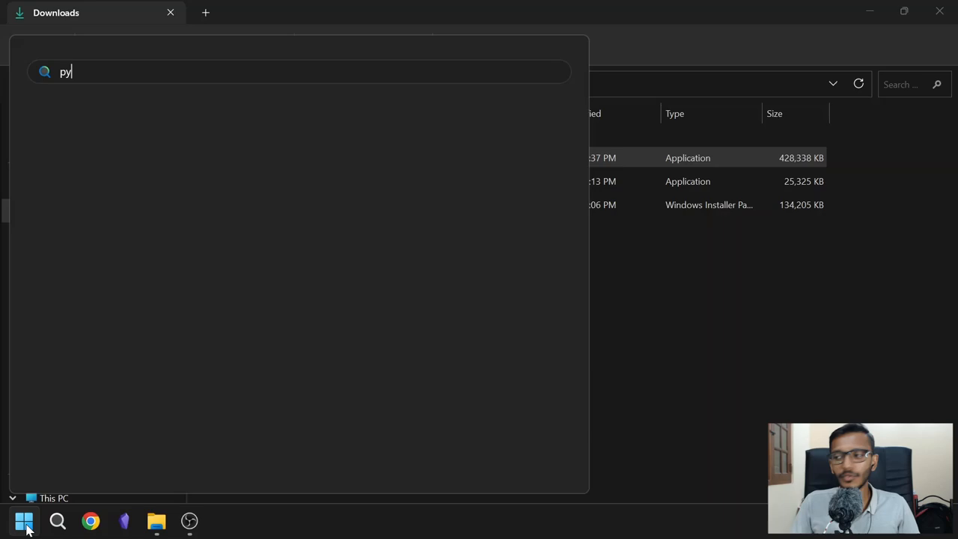
type("cha")
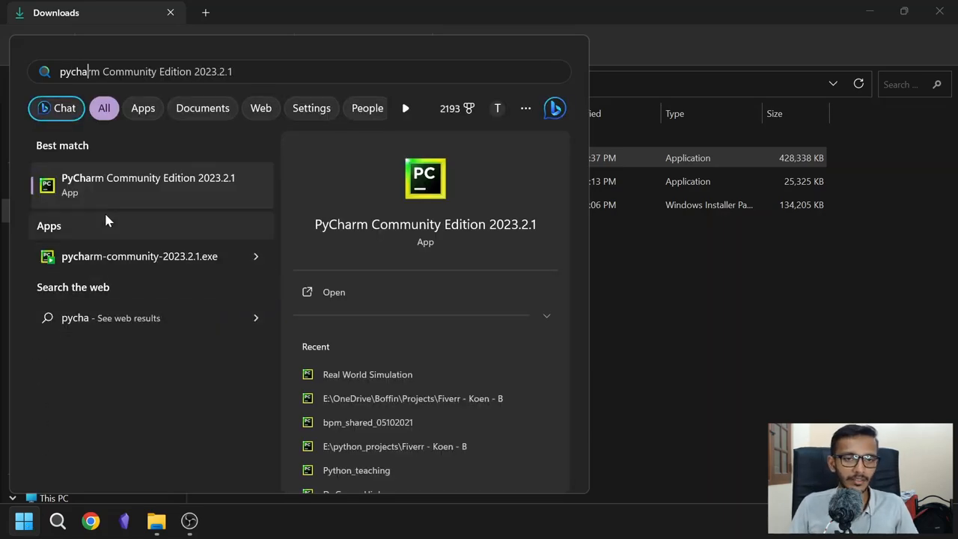
left_click(108, 196)
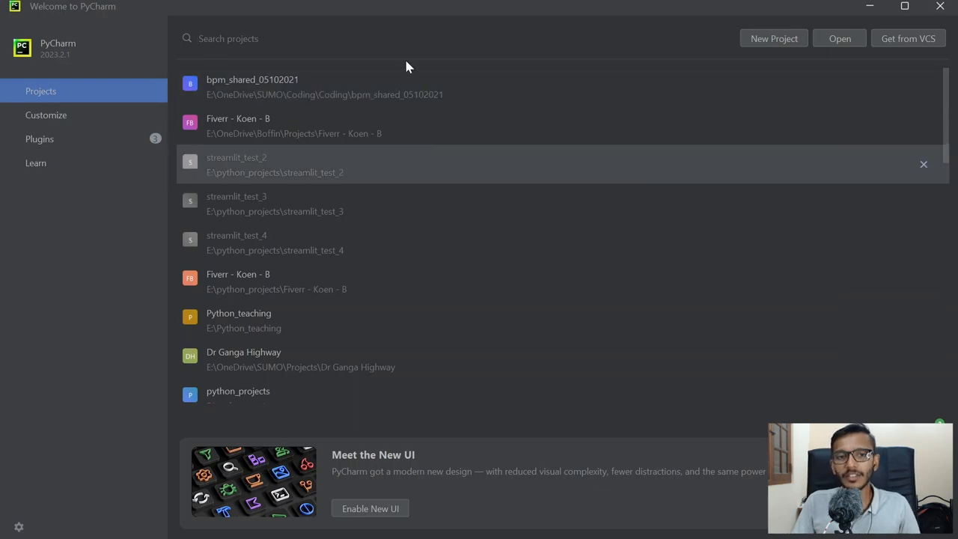
left_click(464, 75)
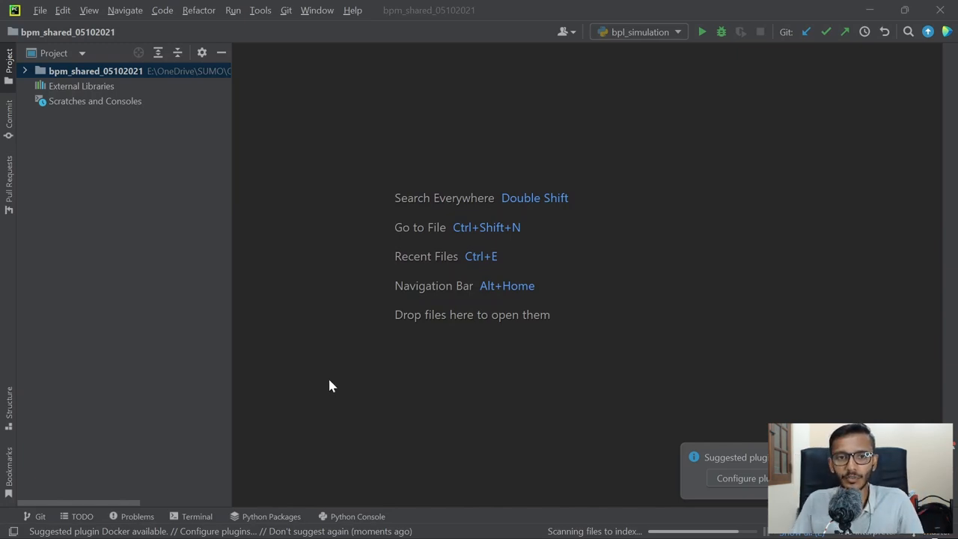
- Create a new sumo_test project at E:\sumo_test with a Virtualenv on Python311
left_click(41, 10)
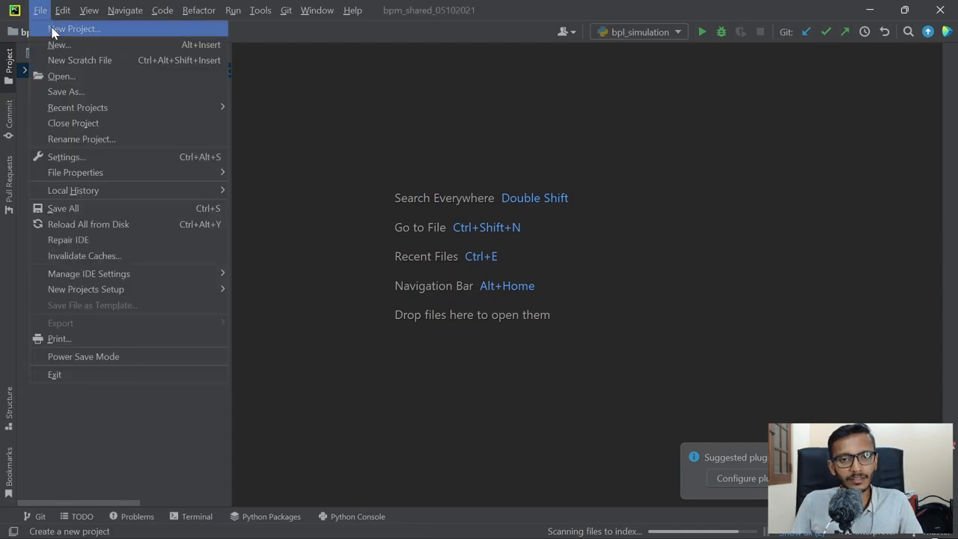
left_click(52, 30)
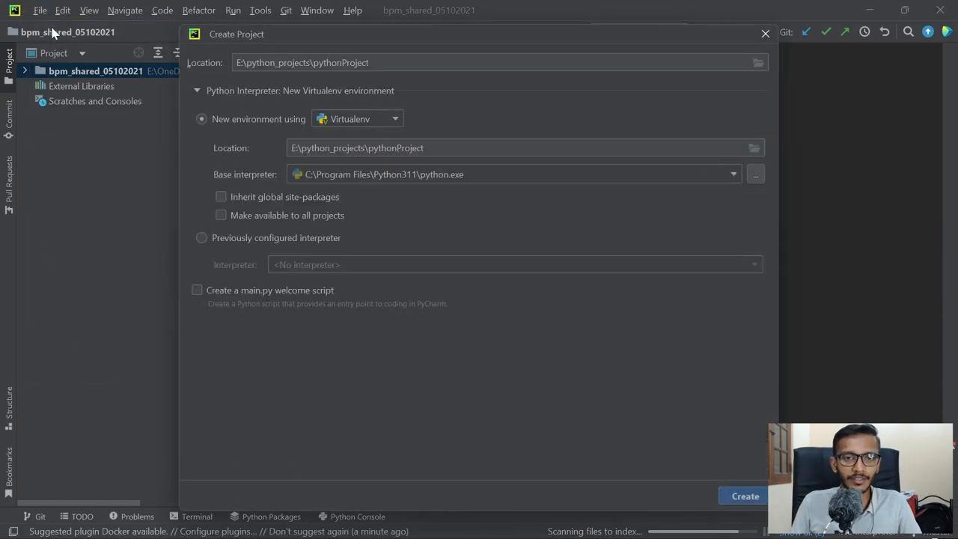
left_click(416, 62)
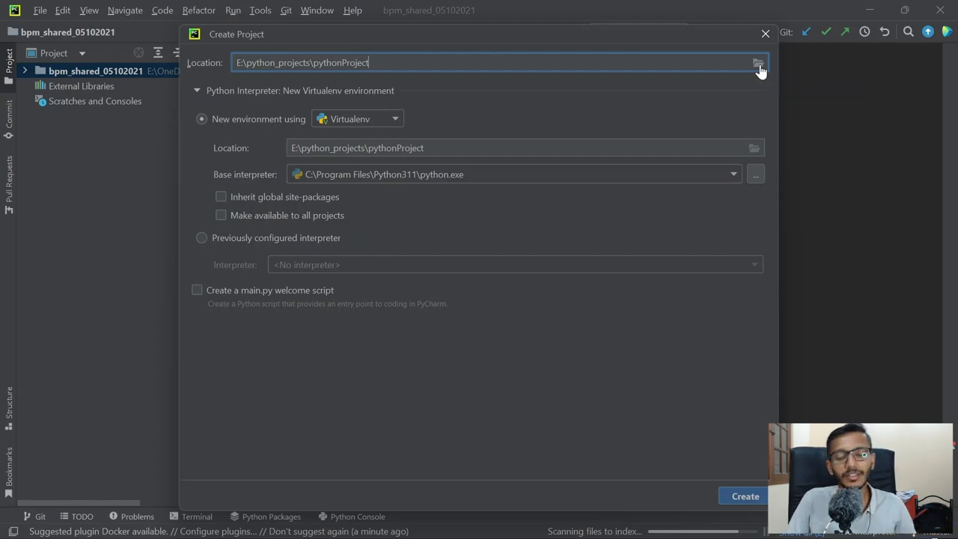
left_click(759, 63)
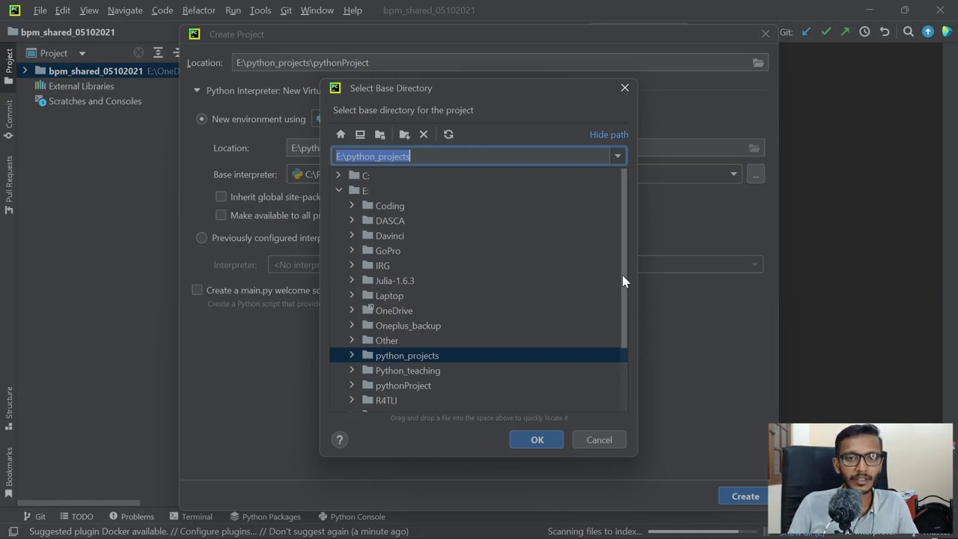
scroll(622, 275, "down", 2)
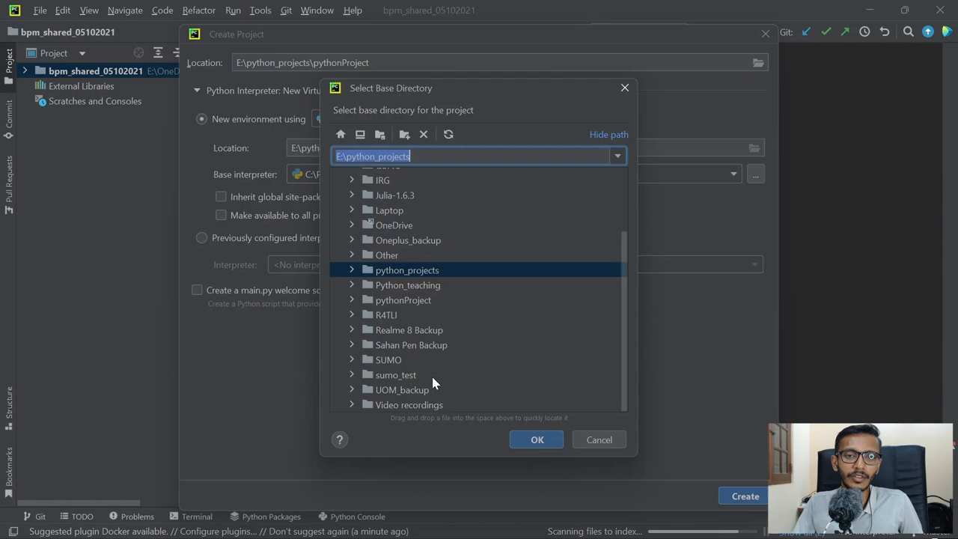
double_click(404, 374)
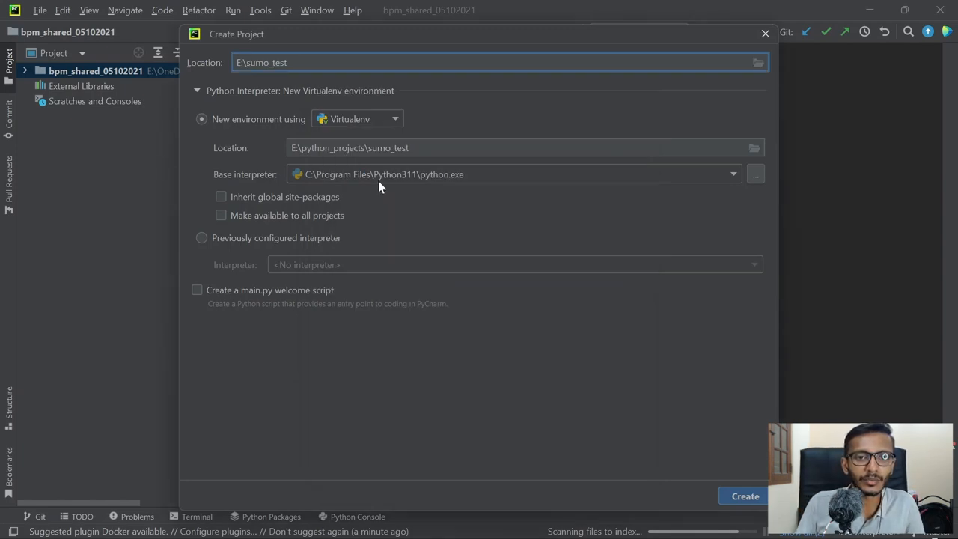
left_click(732, 174)
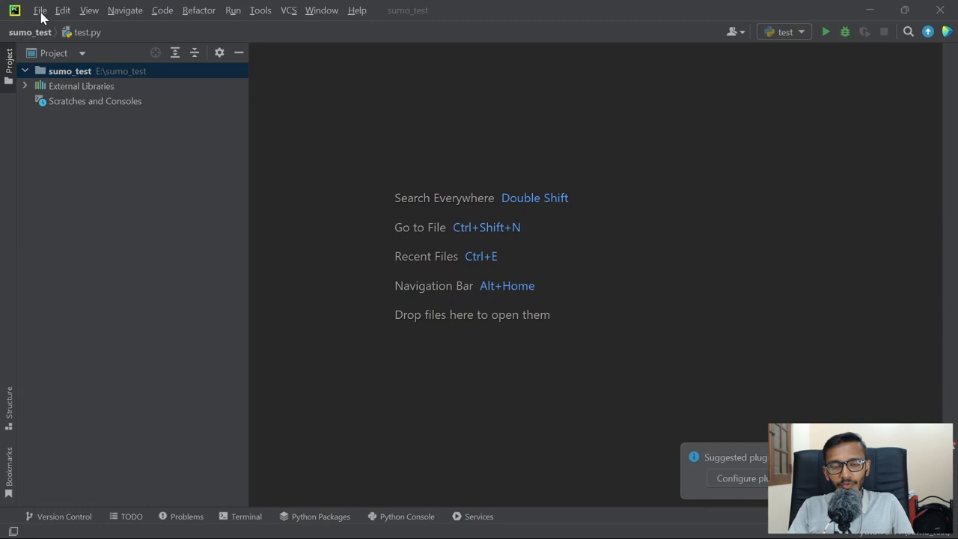
- Add an empty test_sumo.py to the sumo_test project, then search Start for Command Prompt
right_click(71, 71)
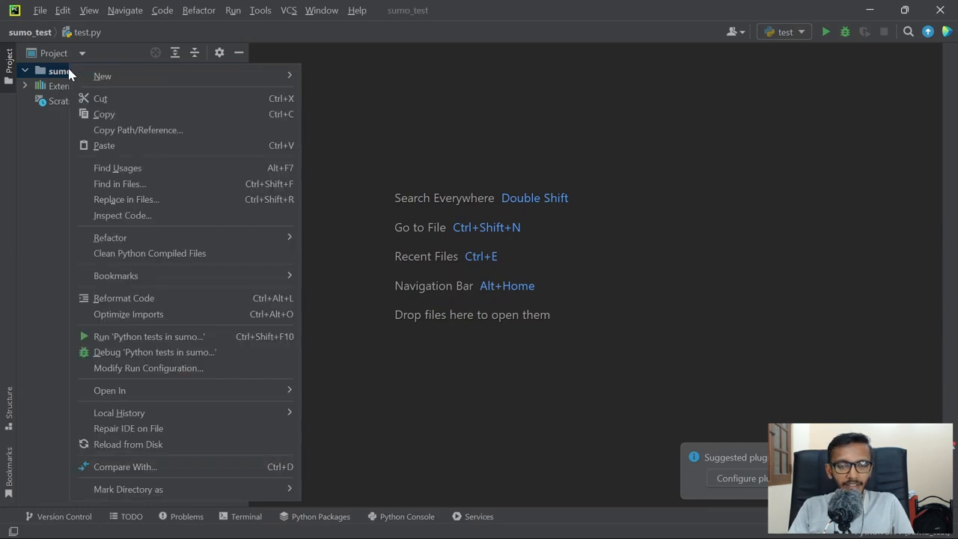
mouse_move(102, 76)
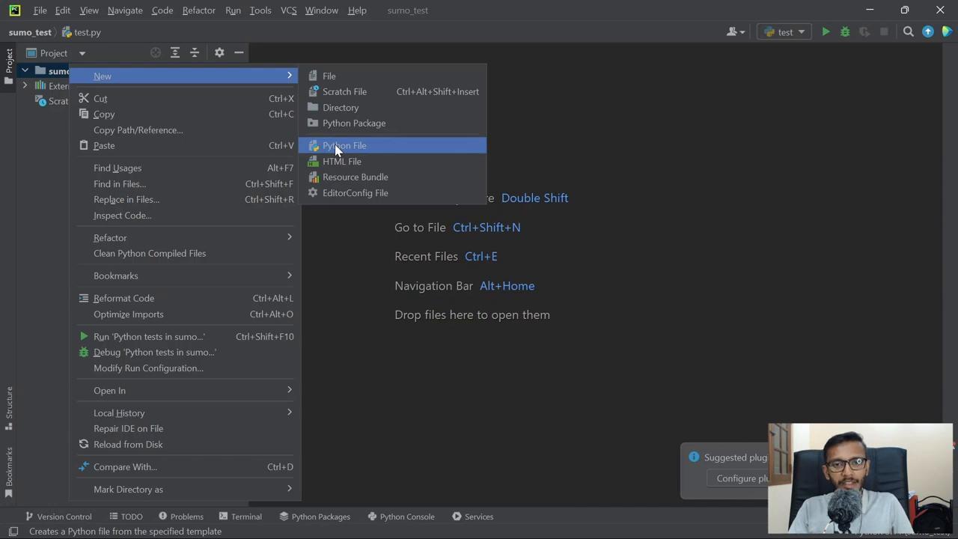
left_click(335, 149)
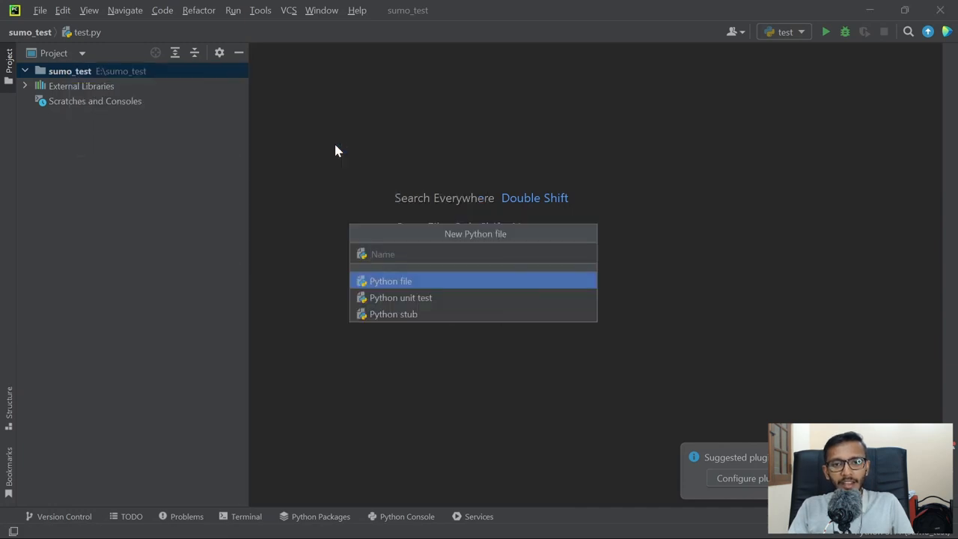
type("test_")
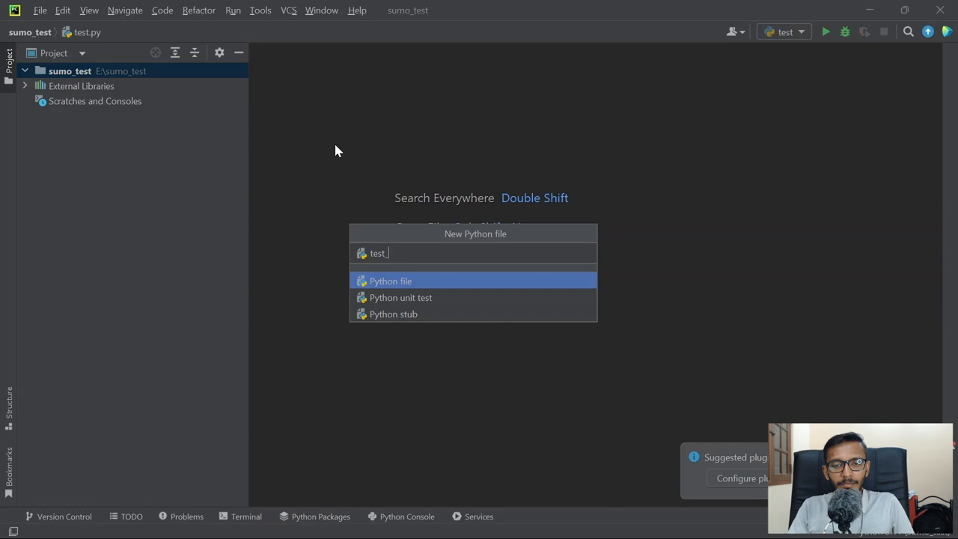
type("sumo")
key("Return")
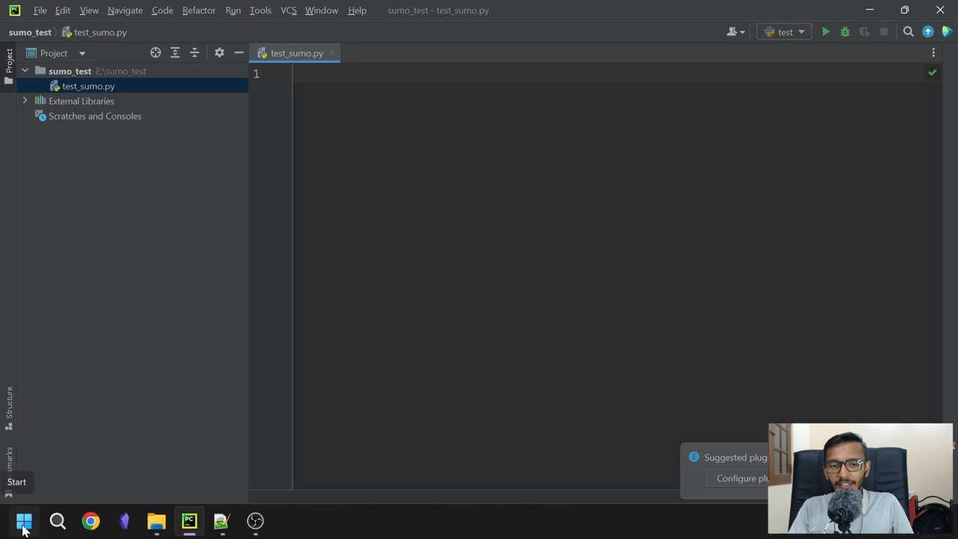
left_click(23, 521)
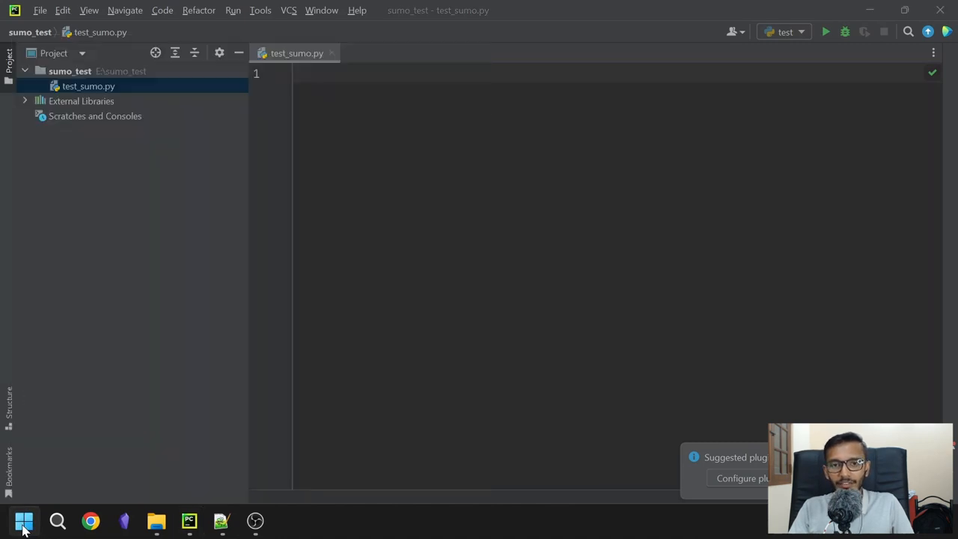
type("cmd")
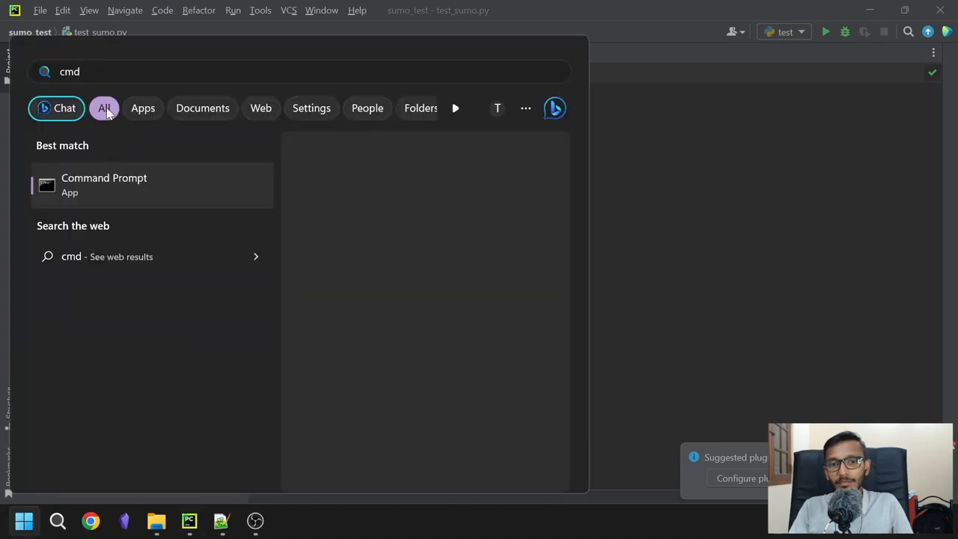
- Run randomTrips.py --help in Command Prompt to confirm the SUMO tools respond
left_click(103, 196)
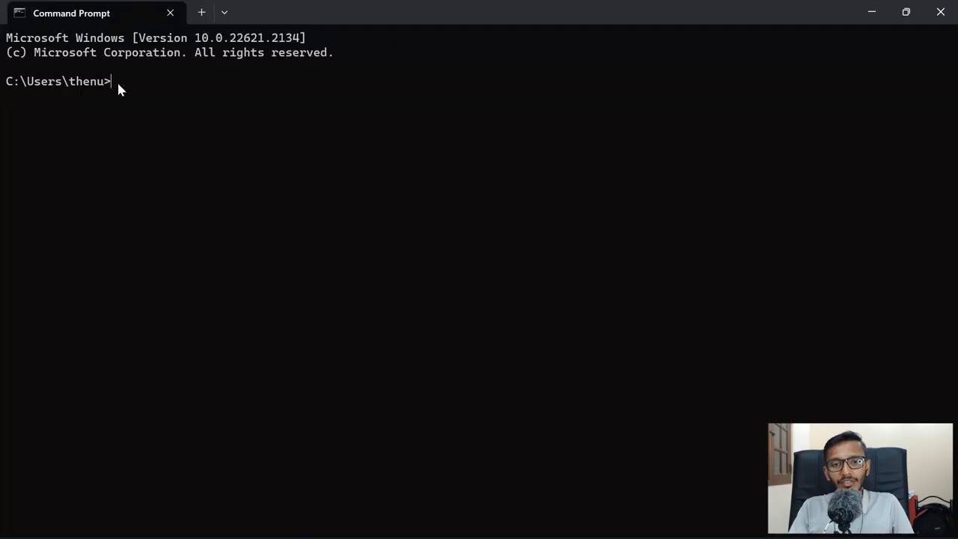
type("ran")
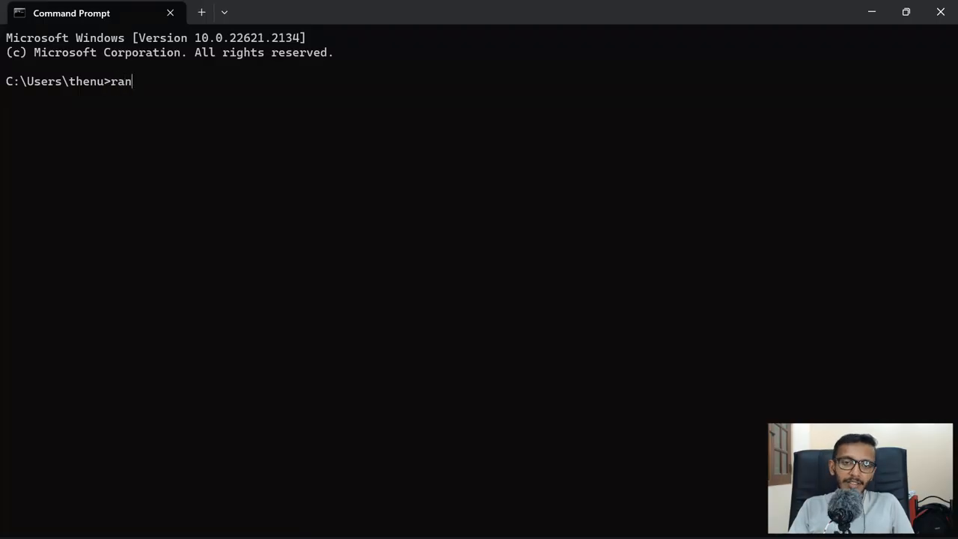
type("domTrips.")
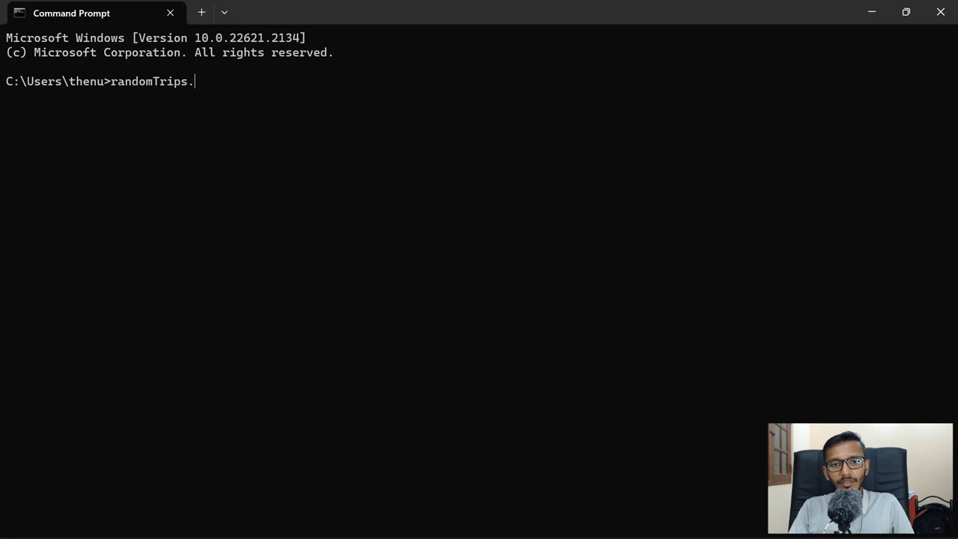
type("py --heo")
key("BackSpace")
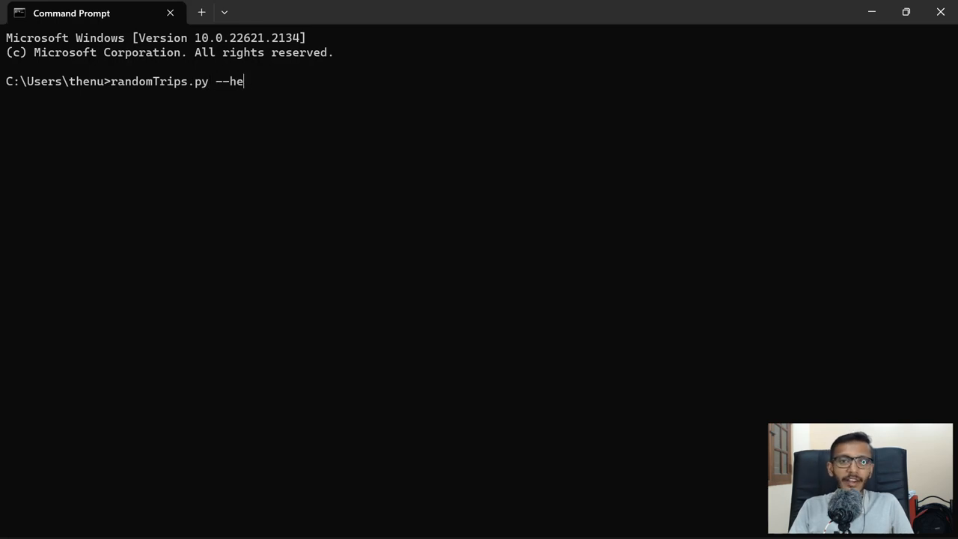
type("lp")
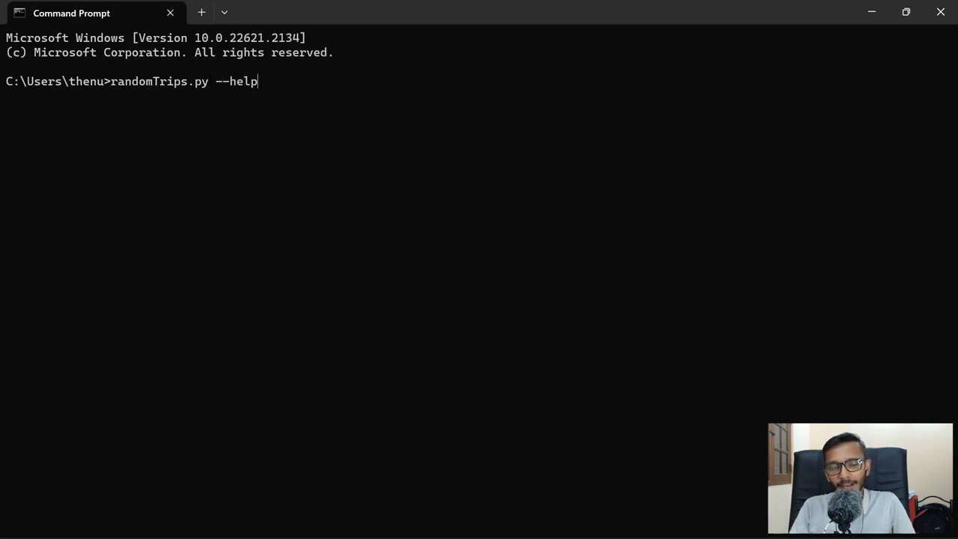
key("Return")
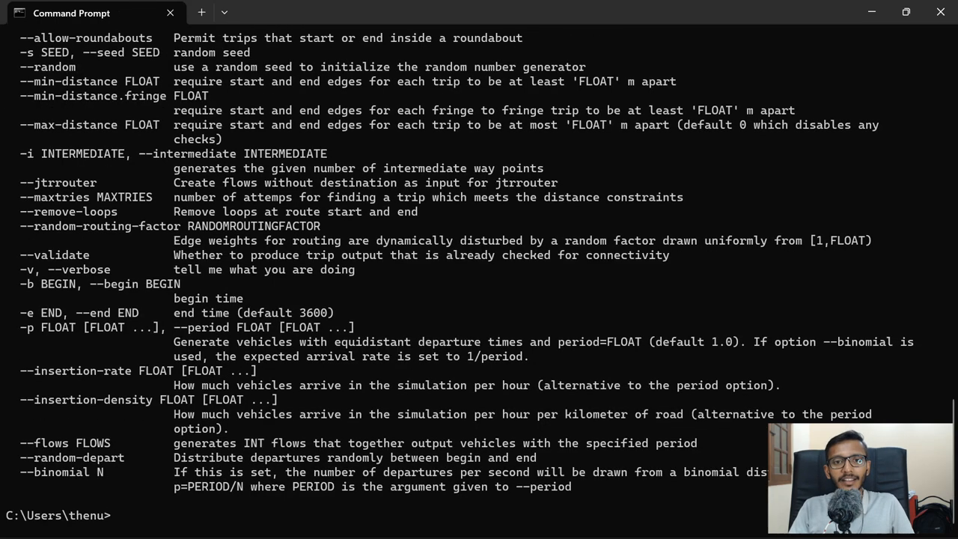
scroll(297, 255, "up", 3)
scroll(297, 255, "up", 3)
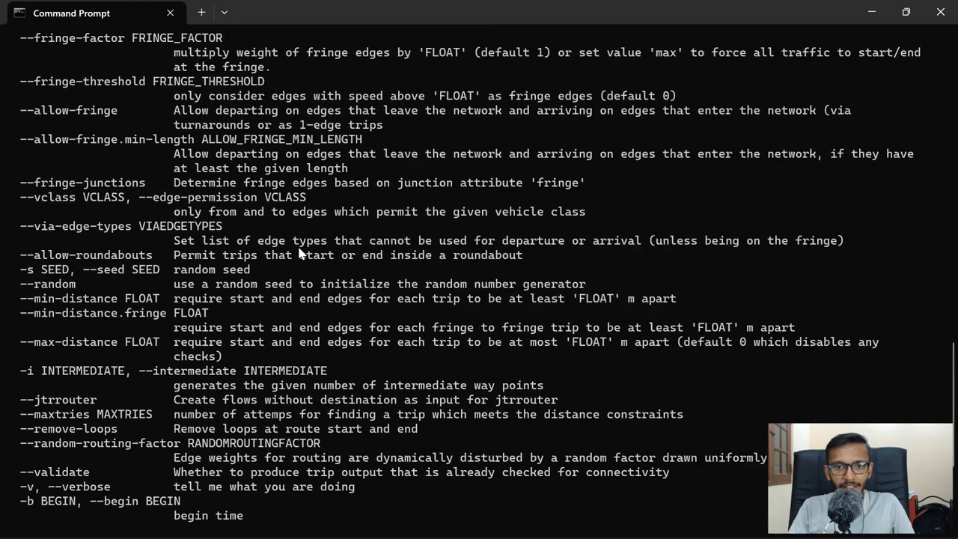
scroll(297, 254, "up", 3)
scroll(297, 255, "up", 3)
scroll(297, 255, "up", 4)
scroll(297, 255, "up", 1)
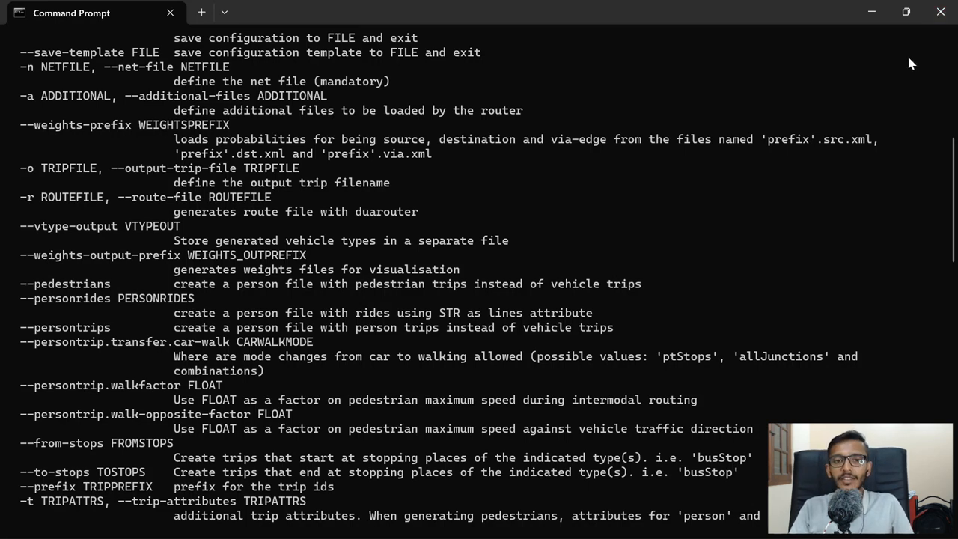
- Import subprocess in test_sumo.py and define random_trips_help = "randomTrips.py --help"
left_click(940, 13)
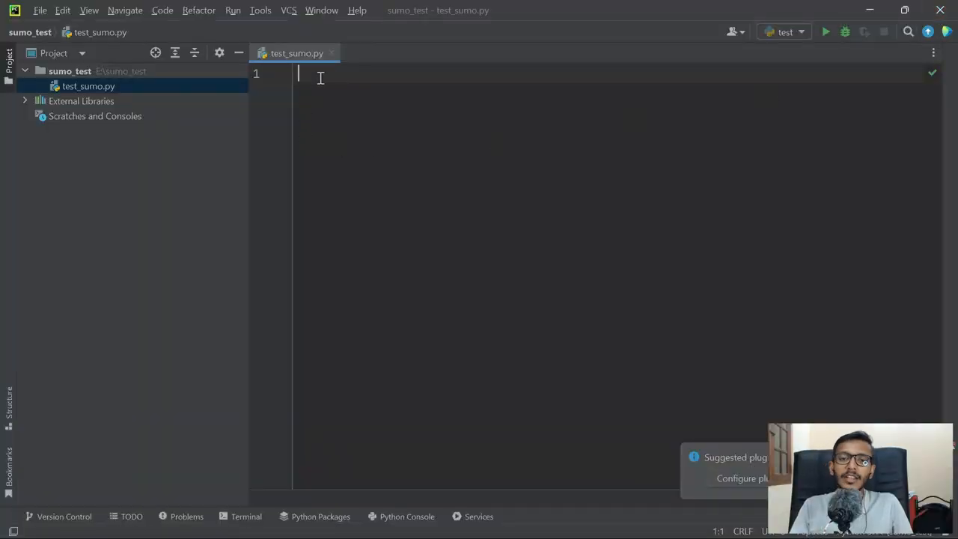
type("import ")
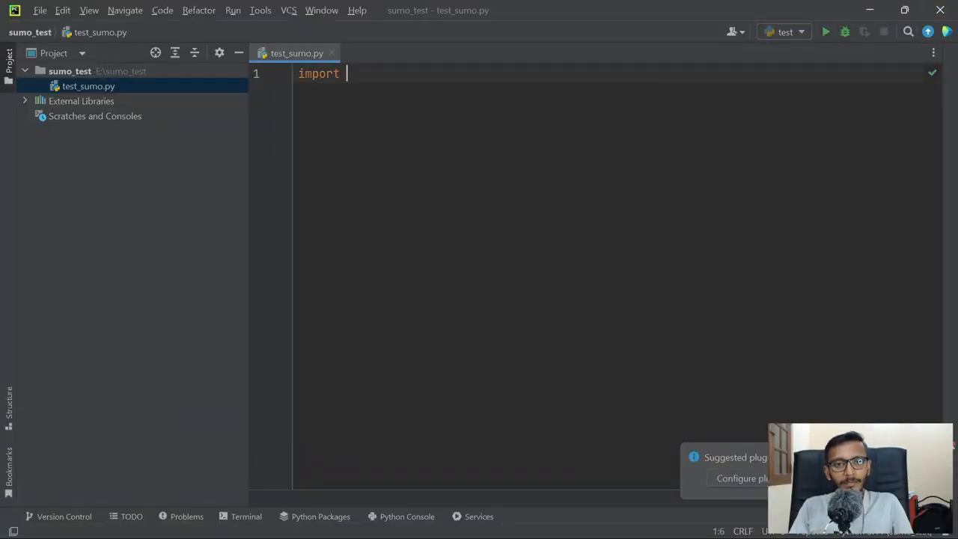
type("subp")
key("Tab")
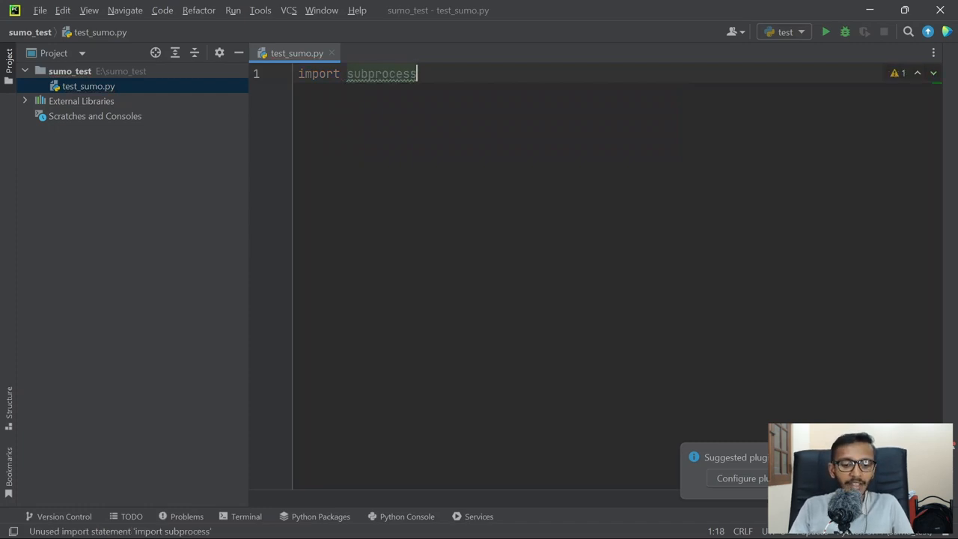
key("Return")
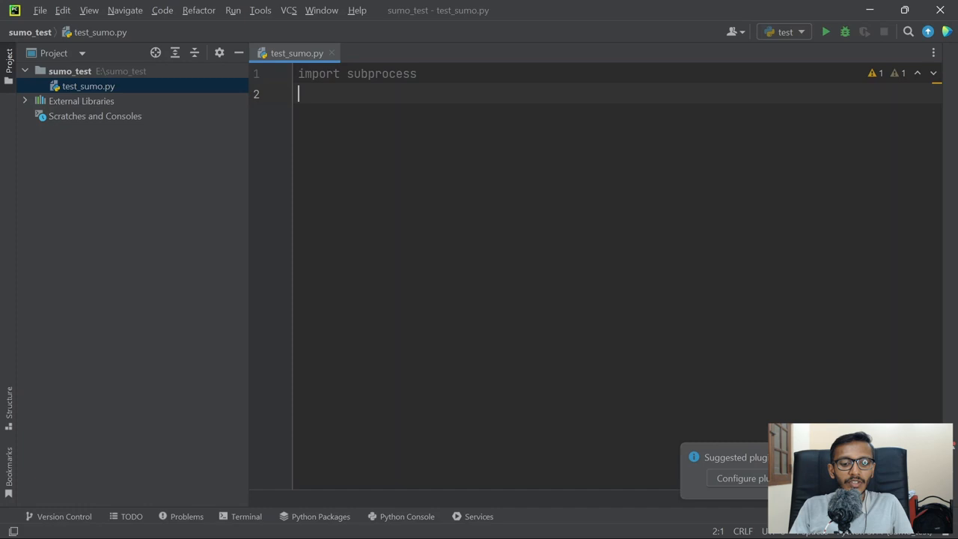
key("Return")
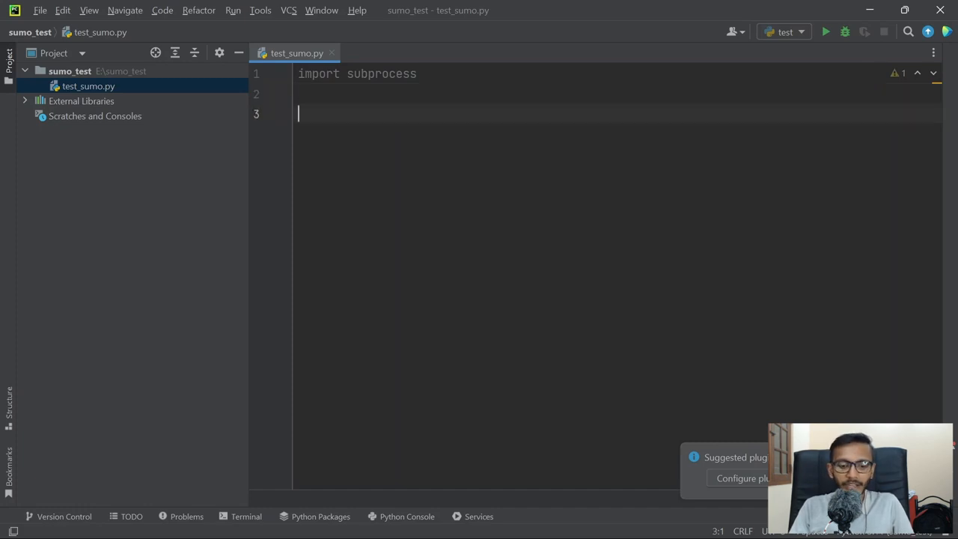
type("radom")
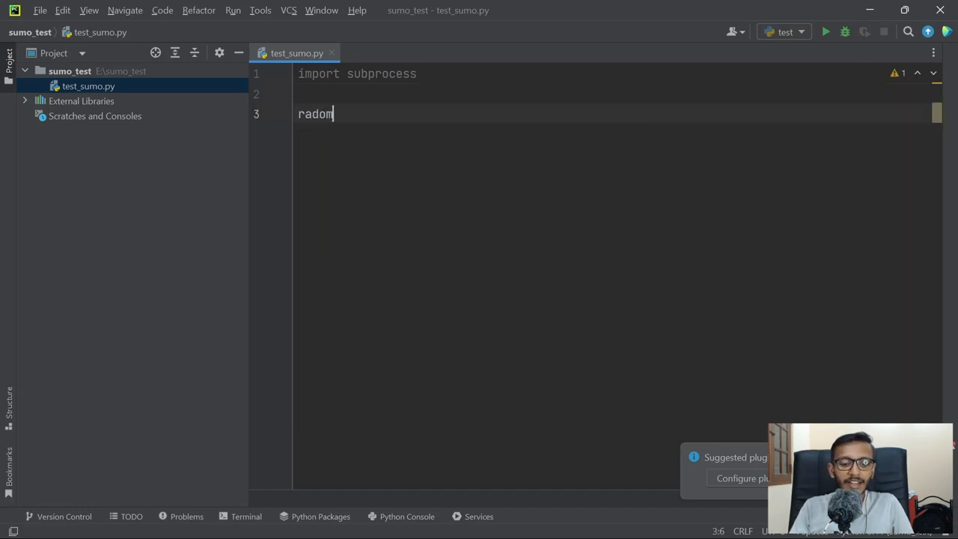
key("BackSpace")
key("BackSpace")
key("BackSpace")
type("ndom_")
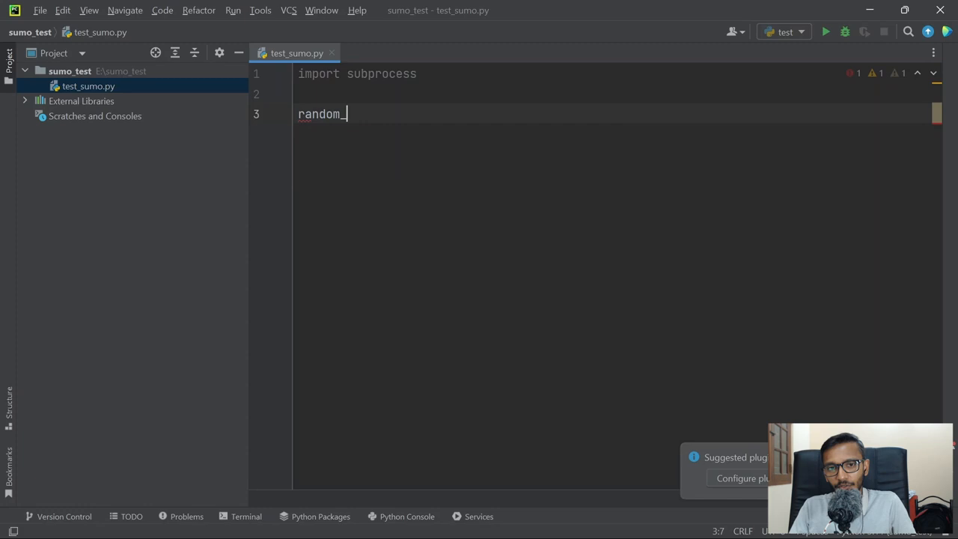
type("trips_hel")
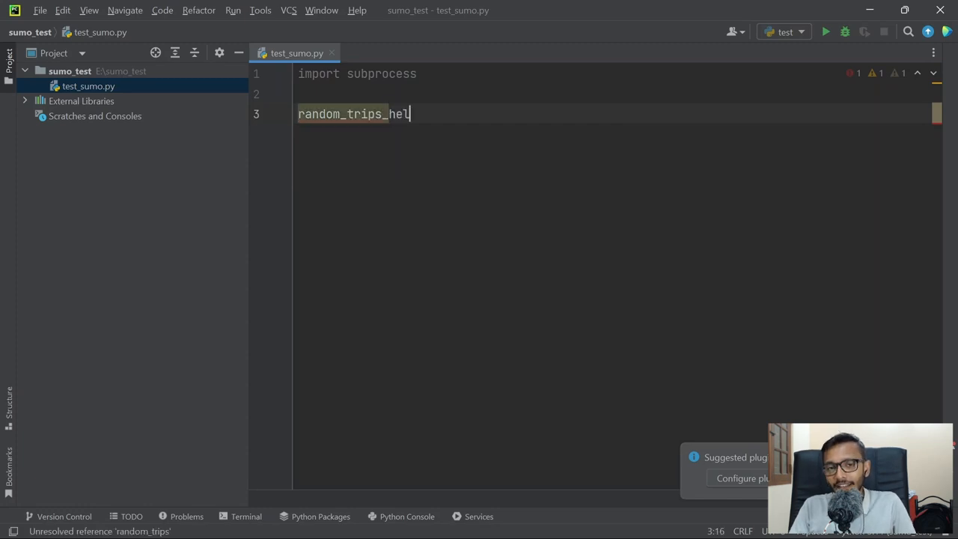
type("p = \"")
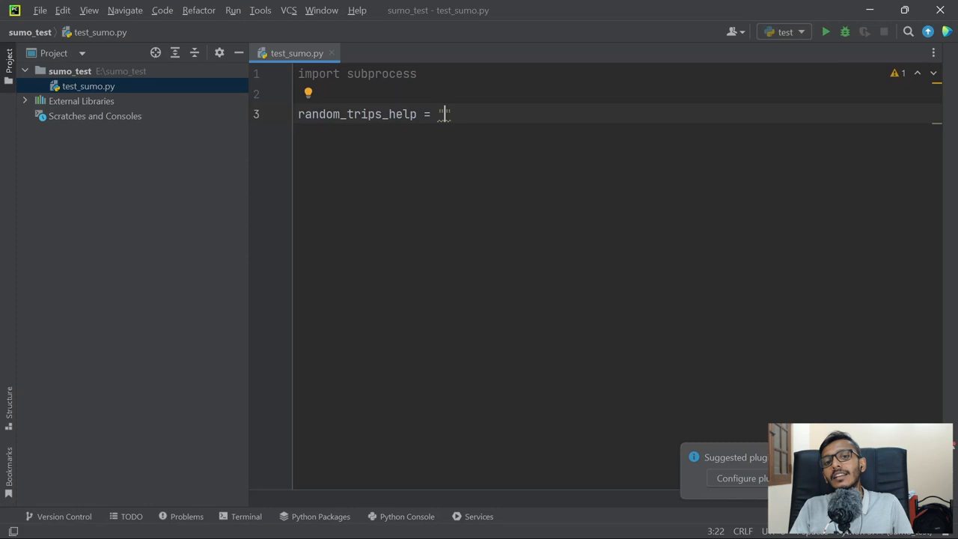
type("rand")
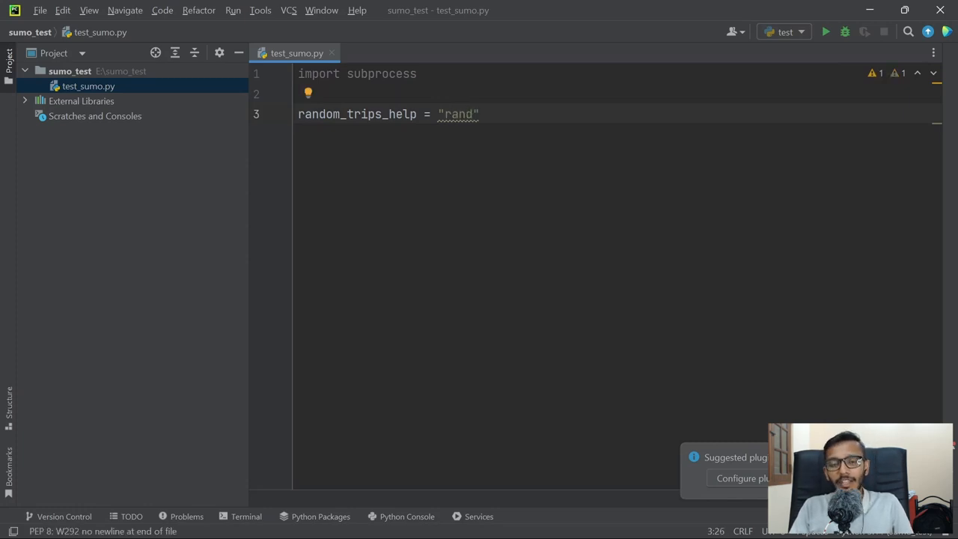
type("omTrips")
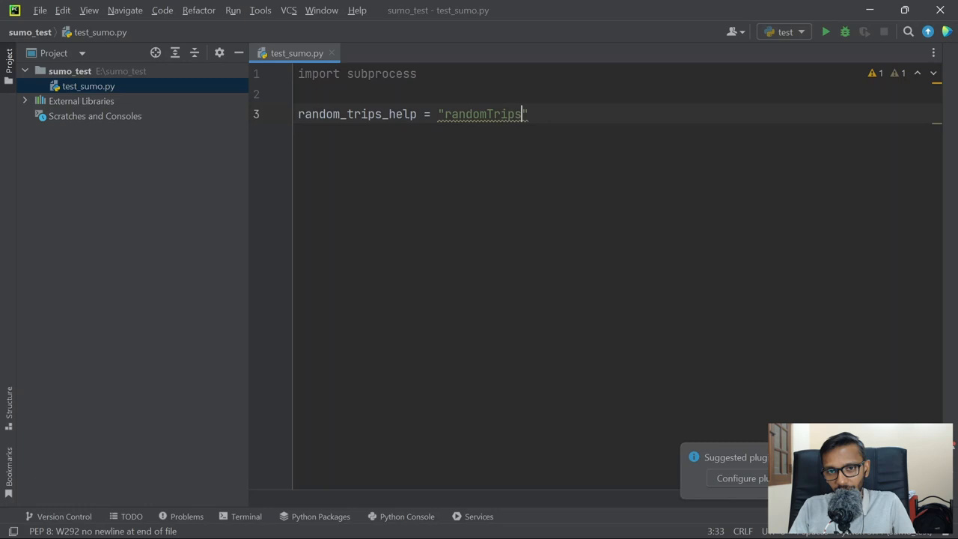
type(".py")
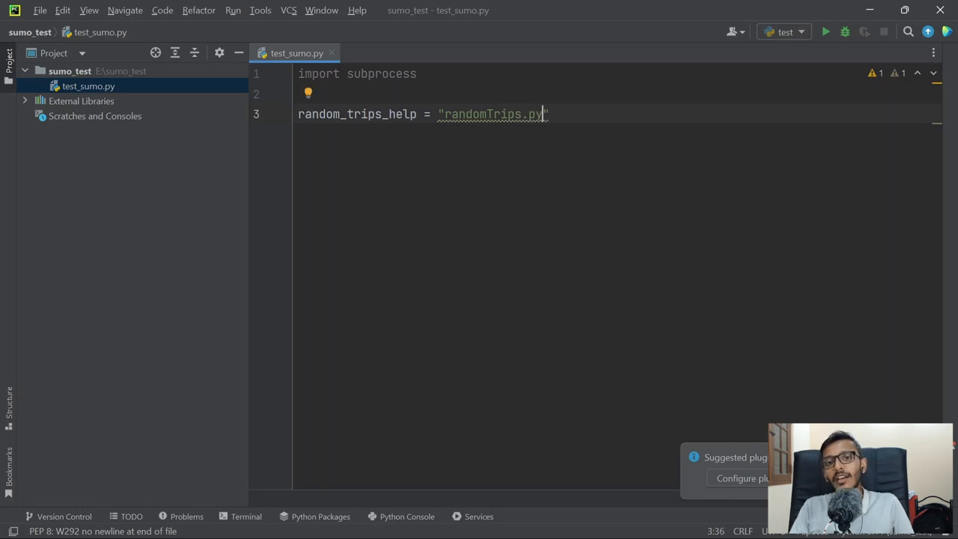
type(" --hel")
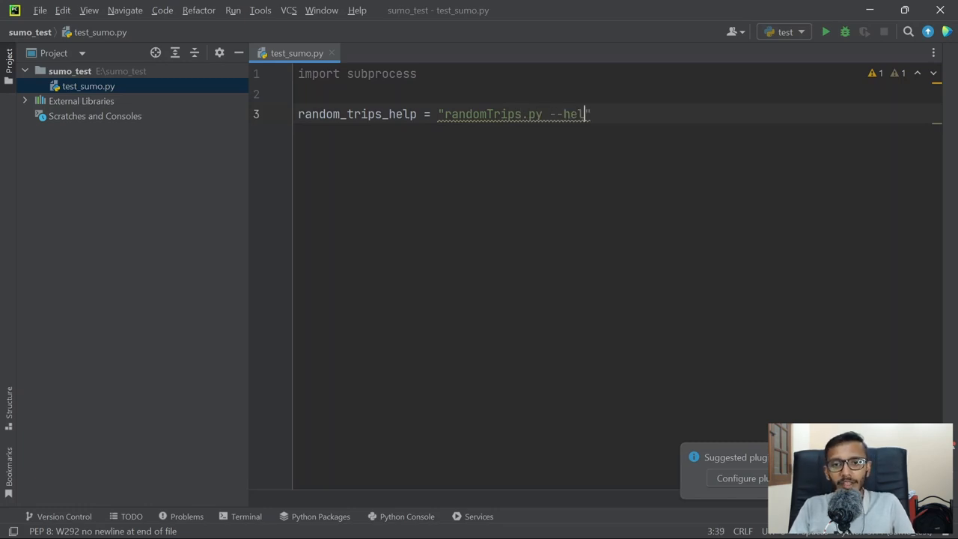
type("p")
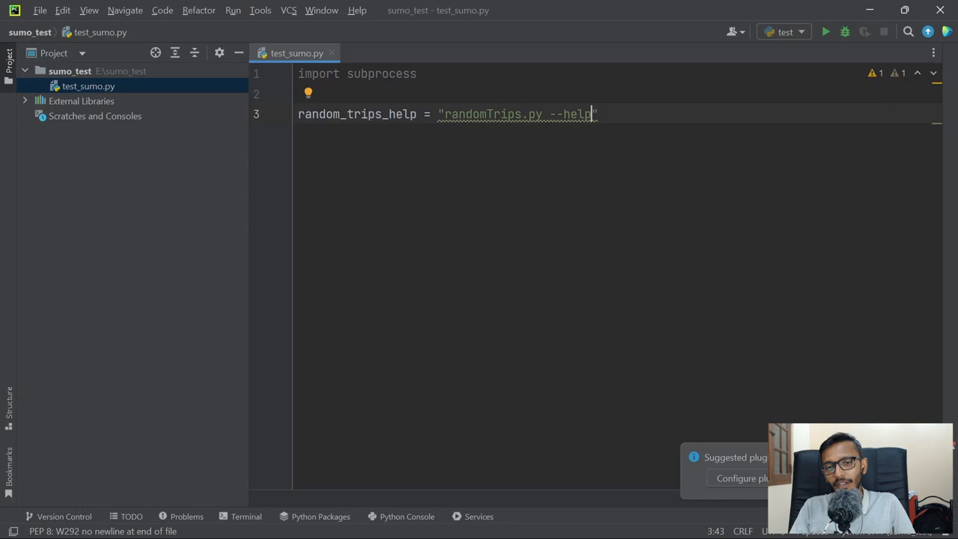
key("End")
key("Return")
key("Return")
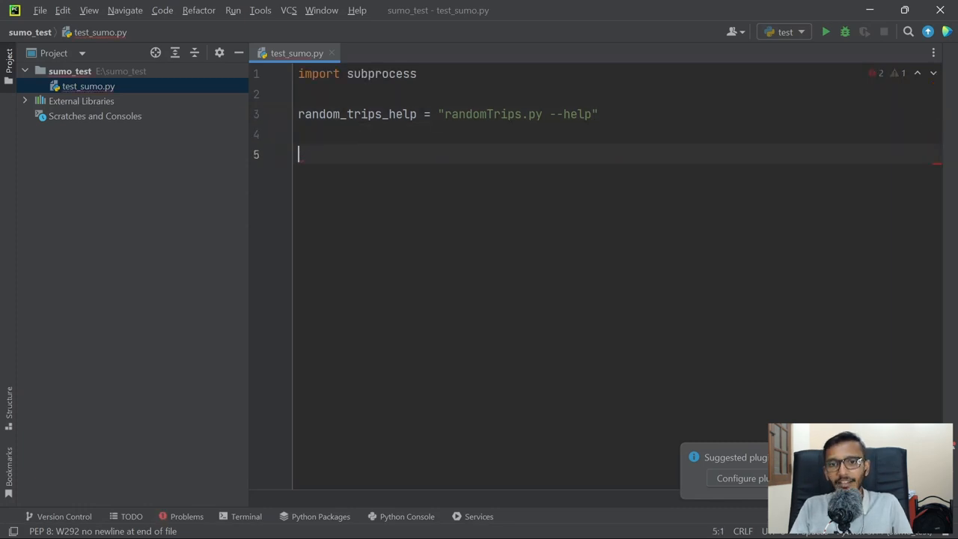
type("su")
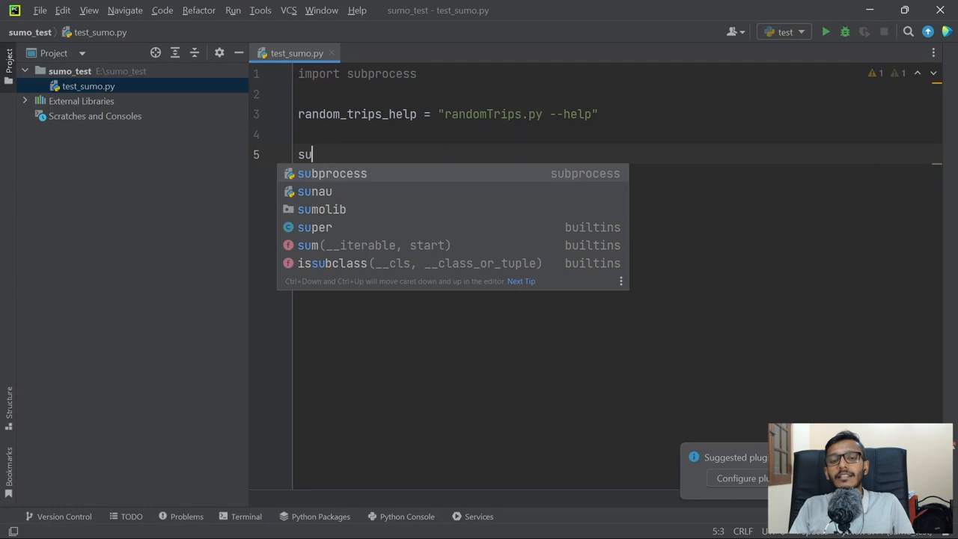
- Add subprocess.run(random_trips_help, shell=True) below the variable
key("Tab")
type(".r")
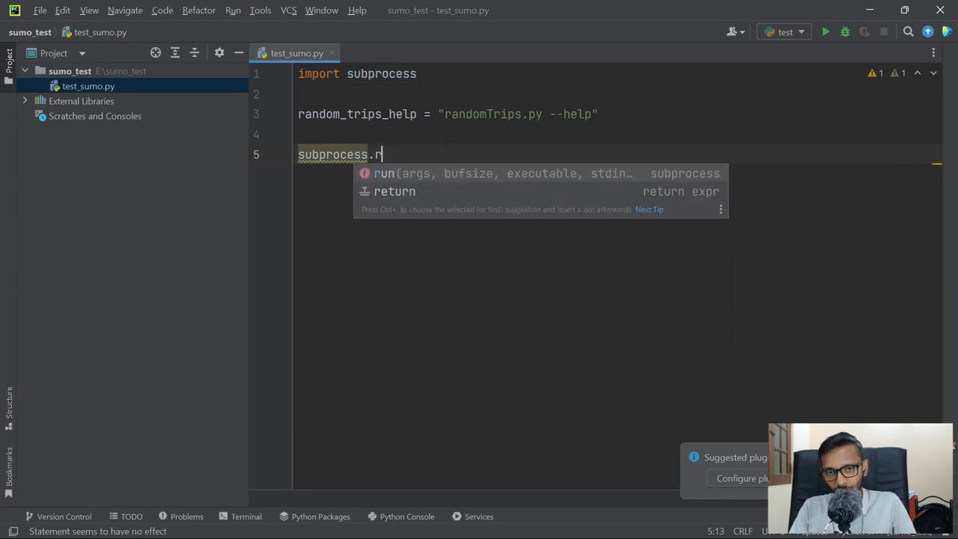
type("un()")
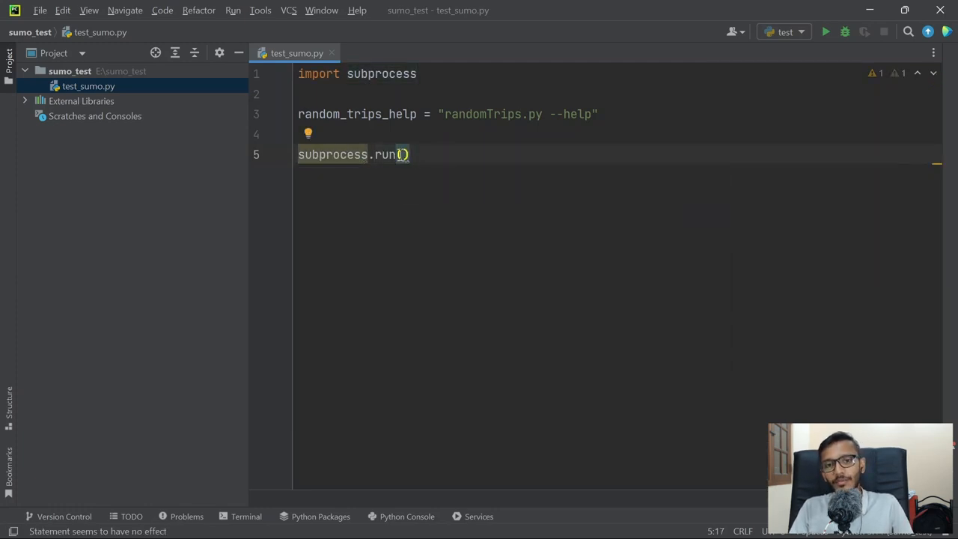
key("Left")
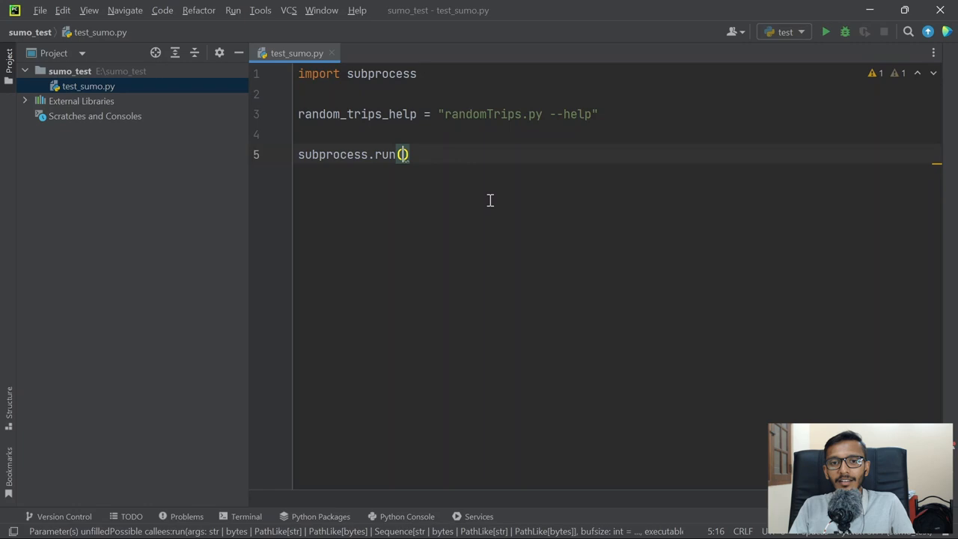
type("ran")
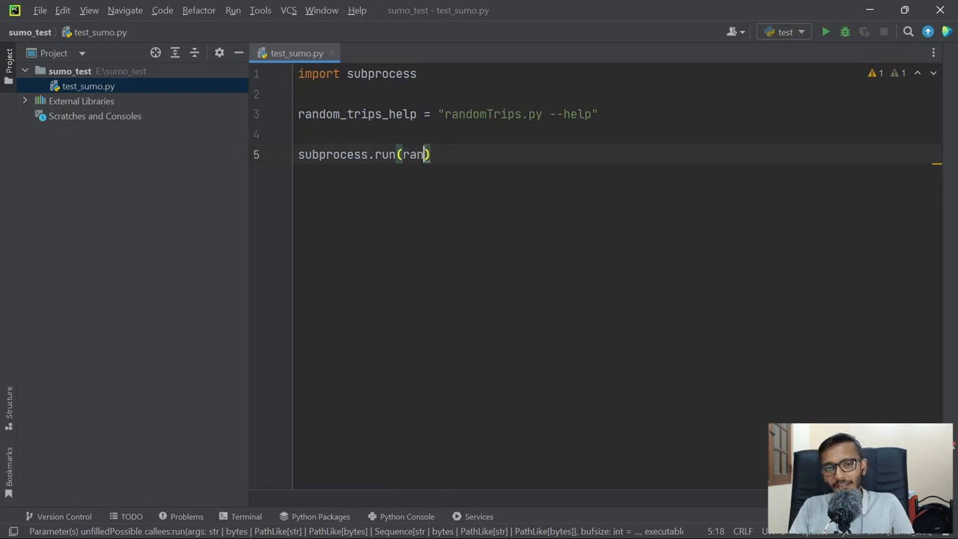
type("dom_trips")
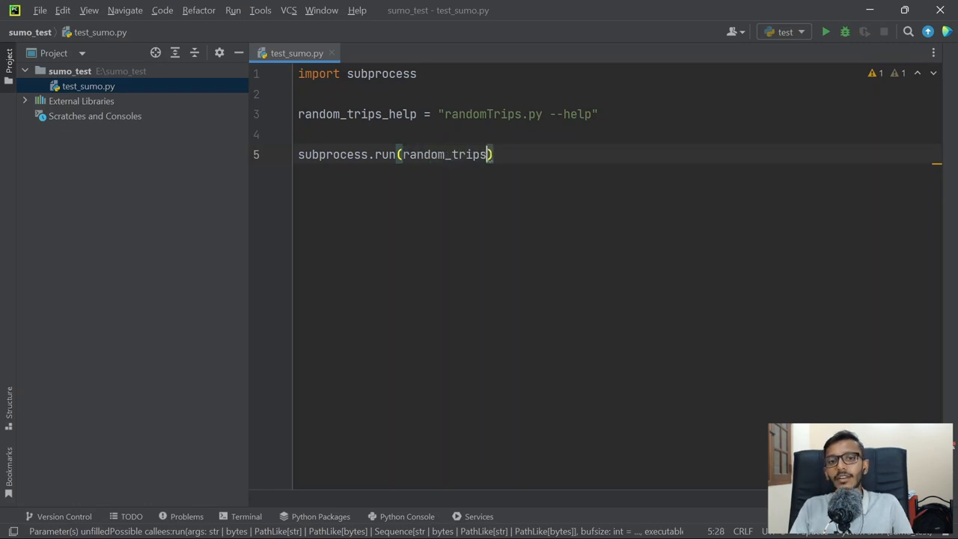
type("_he")
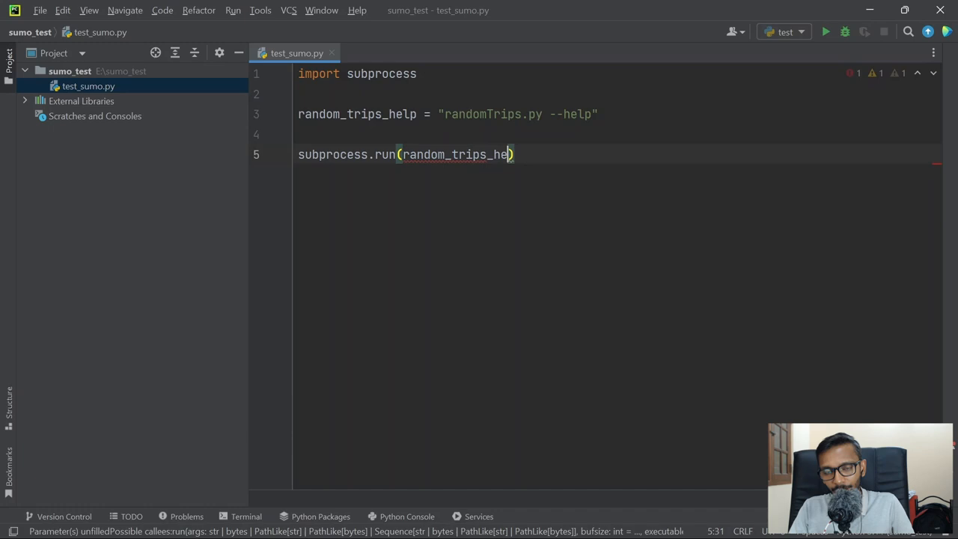
type("lp, shell")
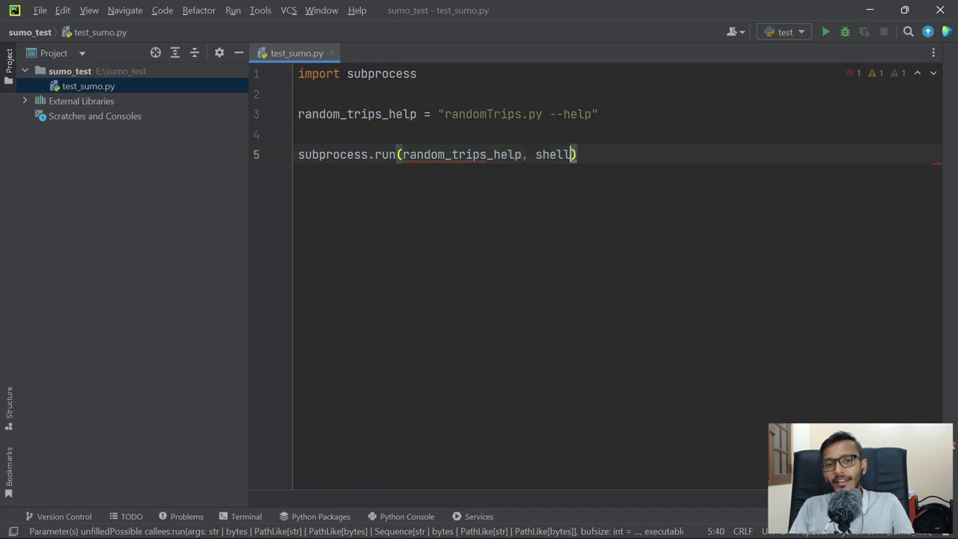
type("=True")
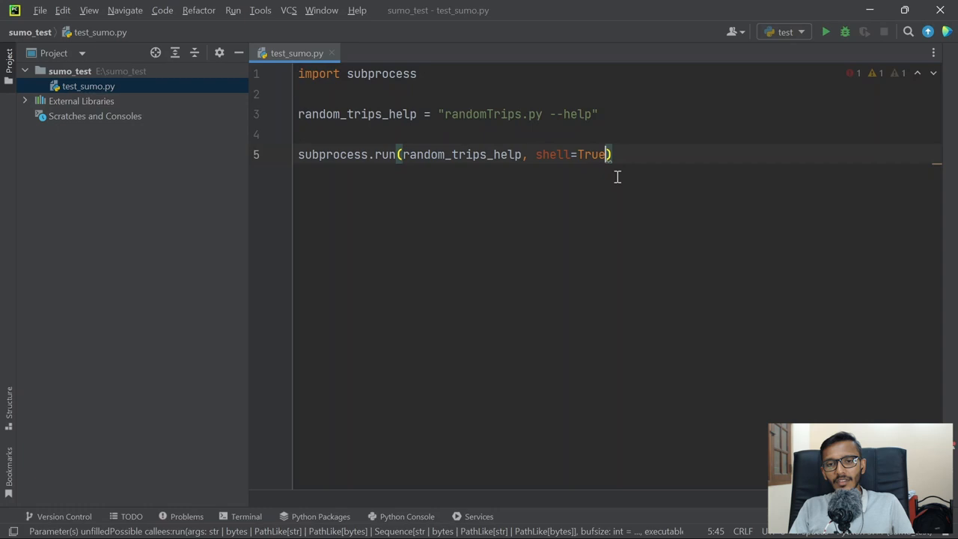
- Run test_sumo so randomTrips help prints in the Run panel with exit code 0
right_click(655, 155)
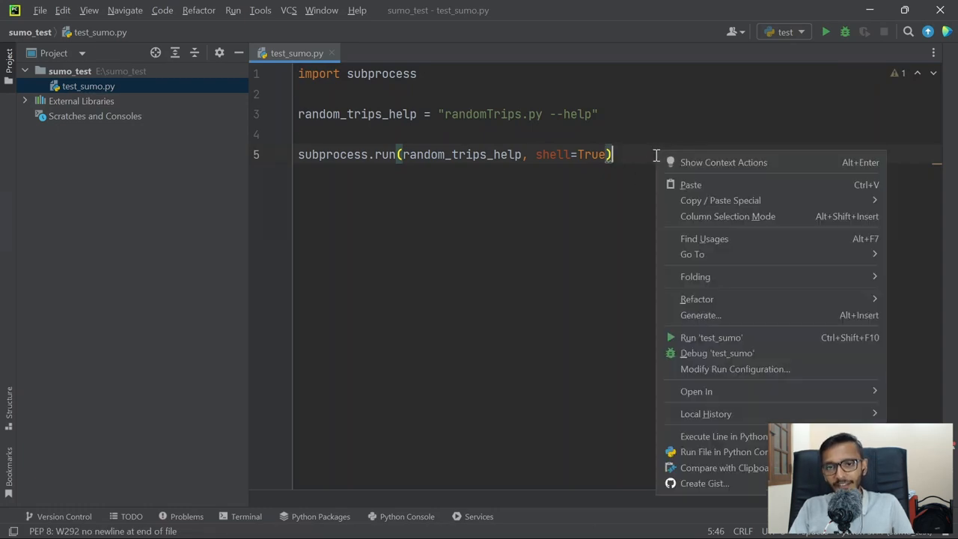
left_click(694, 337)
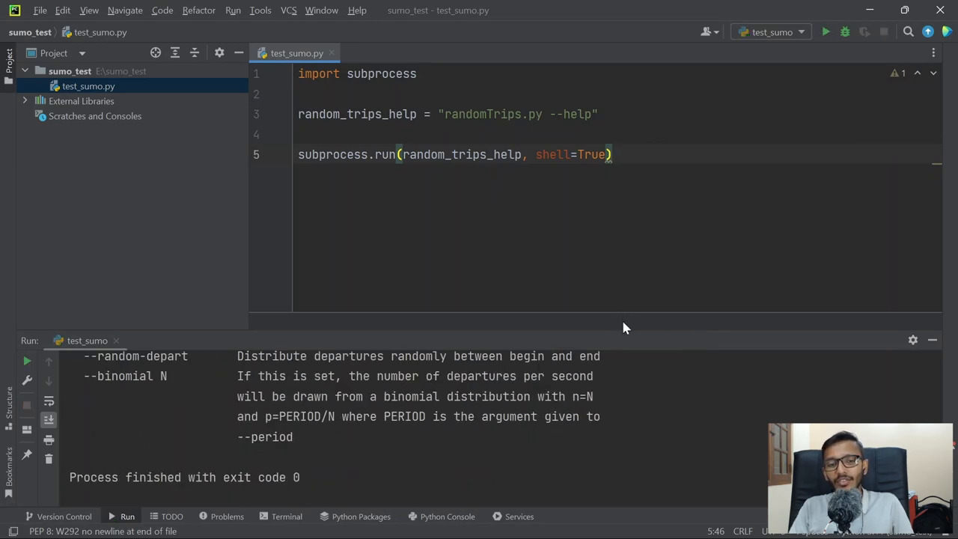
scroll(404, 404, "up", 1)
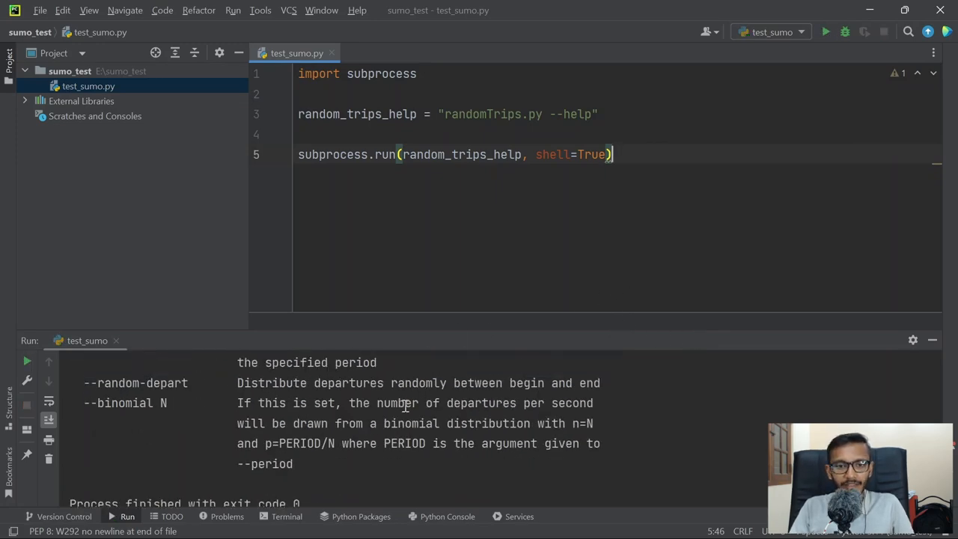
scroll(404, 404, "up", 5)
scroll(404, 404, "up", 5)
scroll(404, 404, "up", 5)
scroll(404, 404, "up", 5)
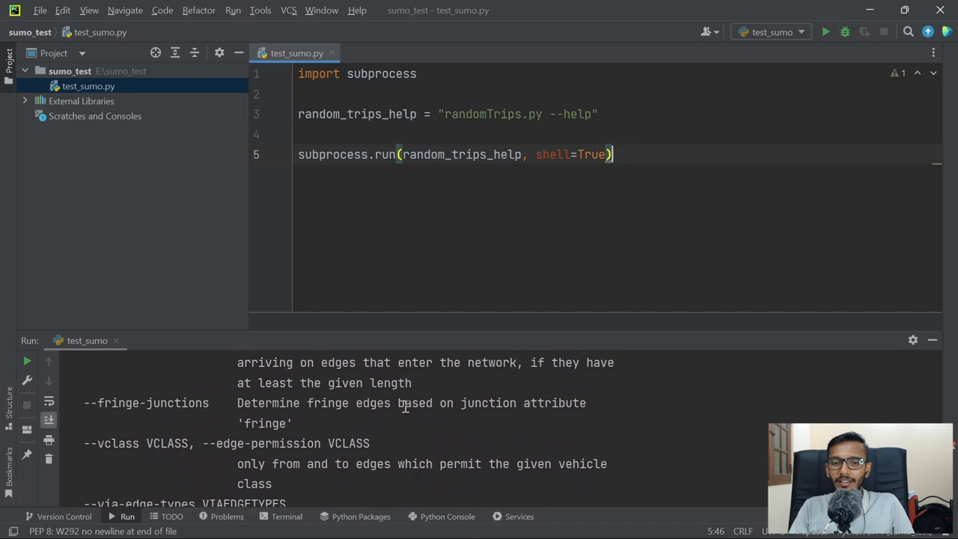
scroll(404, 404, "up", 3)
scroll(404, 404, "down", 5)
scroll(404, 404, "down", 5)
scroll(404, 404, "down", 5)
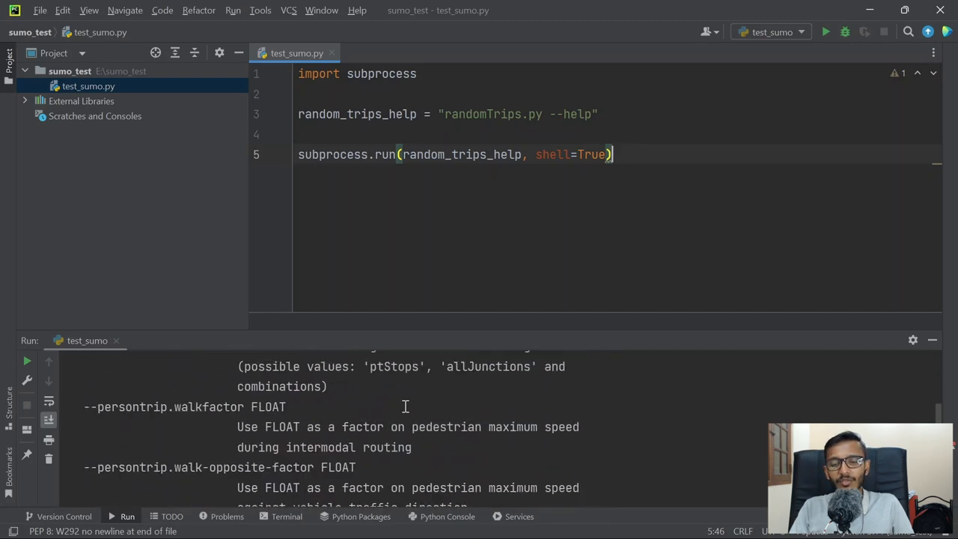
scroll(405, 406, "up", 5)
scroll(405, 406, "up", 1)
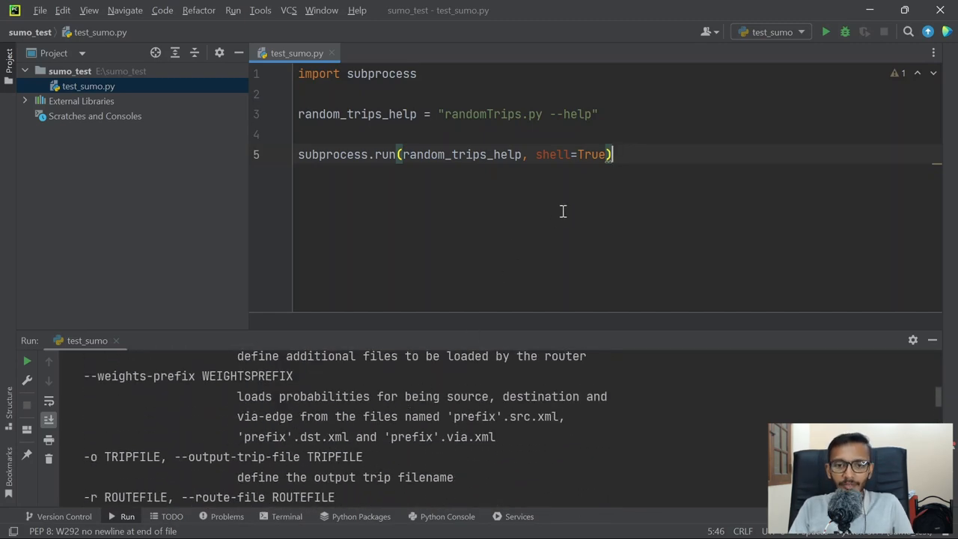
scroll(531, 436, "up", 5)
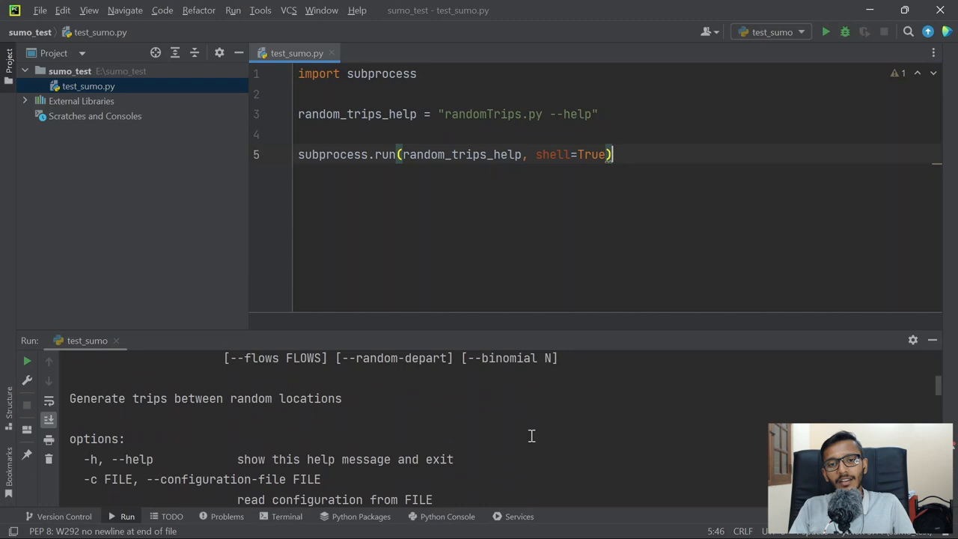
scroll(531, 435, "up", 1)
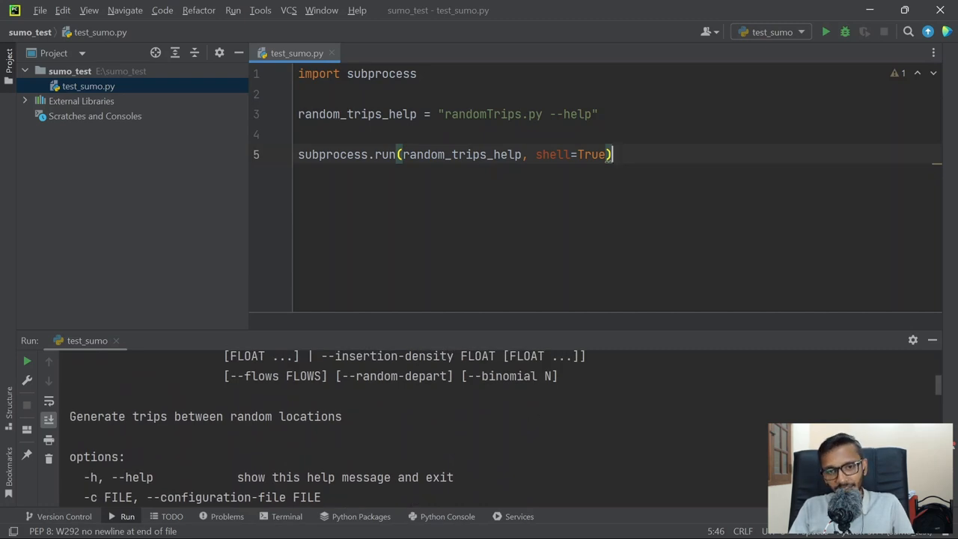